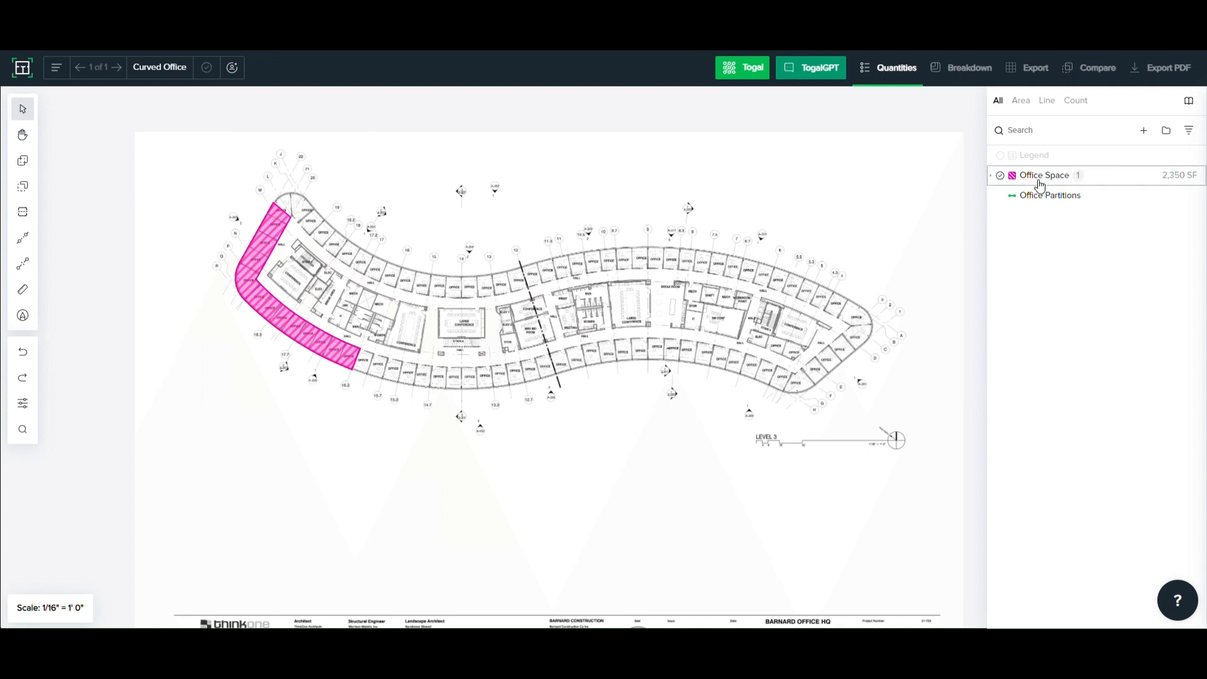
- Draw a four-sided Office Space polygon about 55' 5" by 56' 9" over the upper middle edge of the floor plan
{"action": "left_click", "coordinate": [1039, 182]}
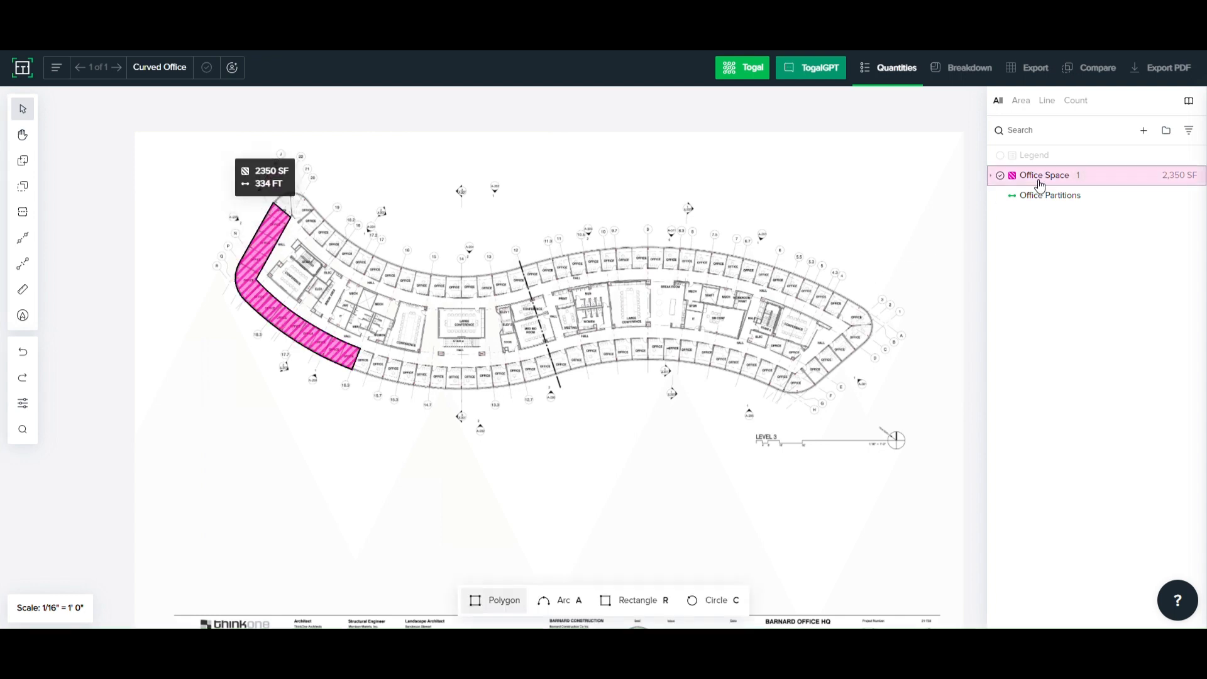
{"action": "left_click", "coordinate": [534, 179]}
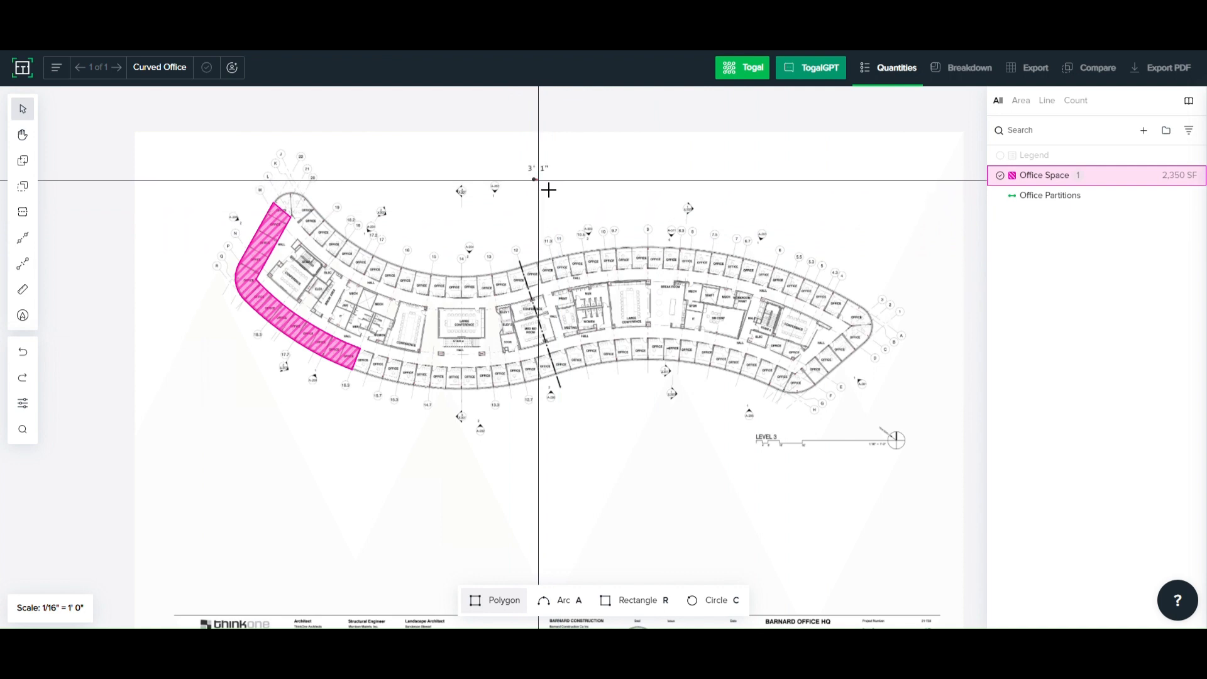
{"action": "left_click", "coordinate": [614, 180]}
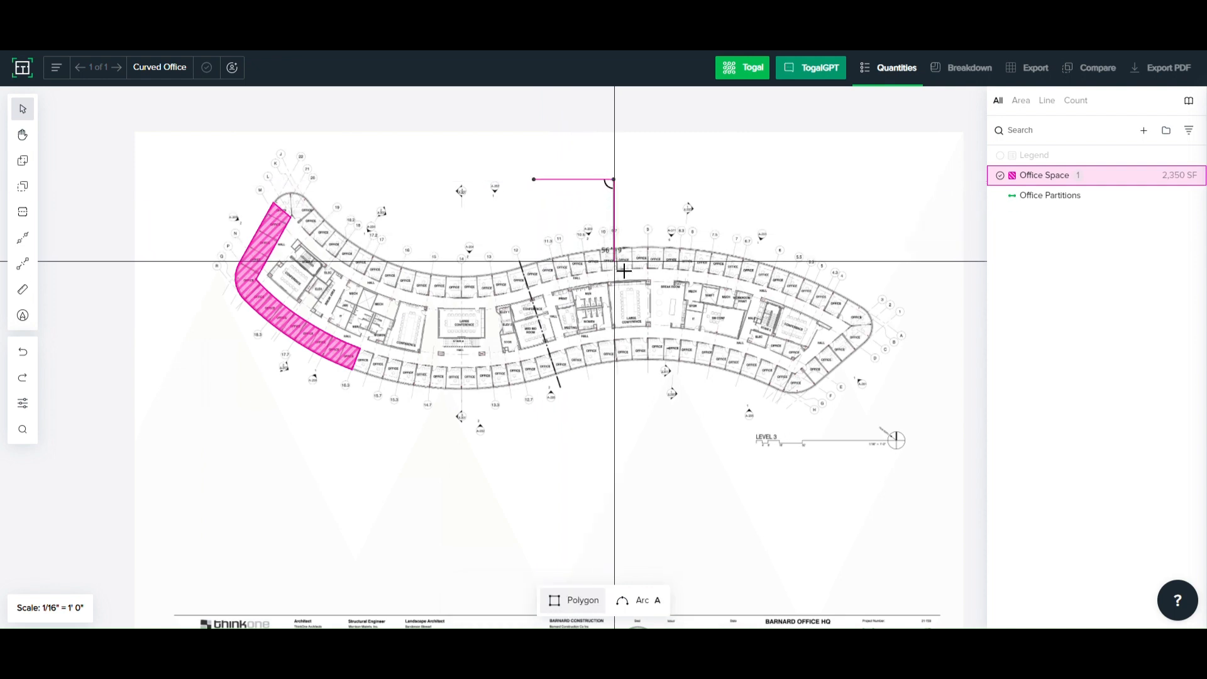
{"action": "left_click", "coordinate": [614, 261]}
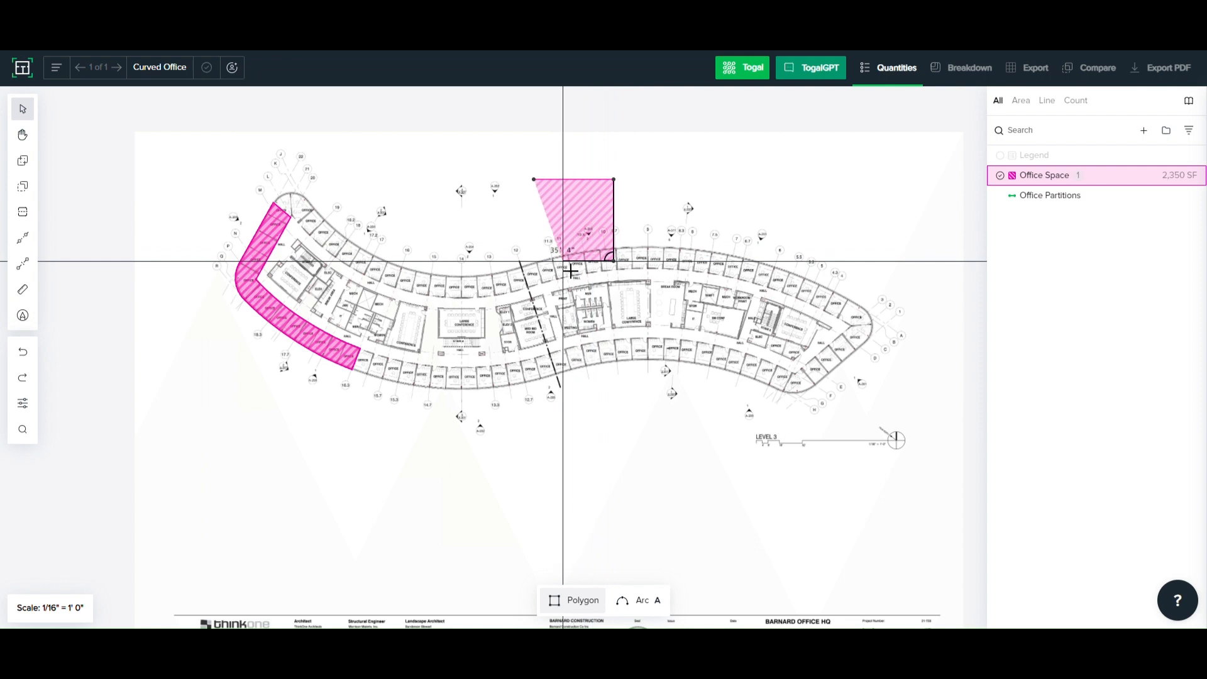
{"action": "left_click", "coordinate": [534, 260]}
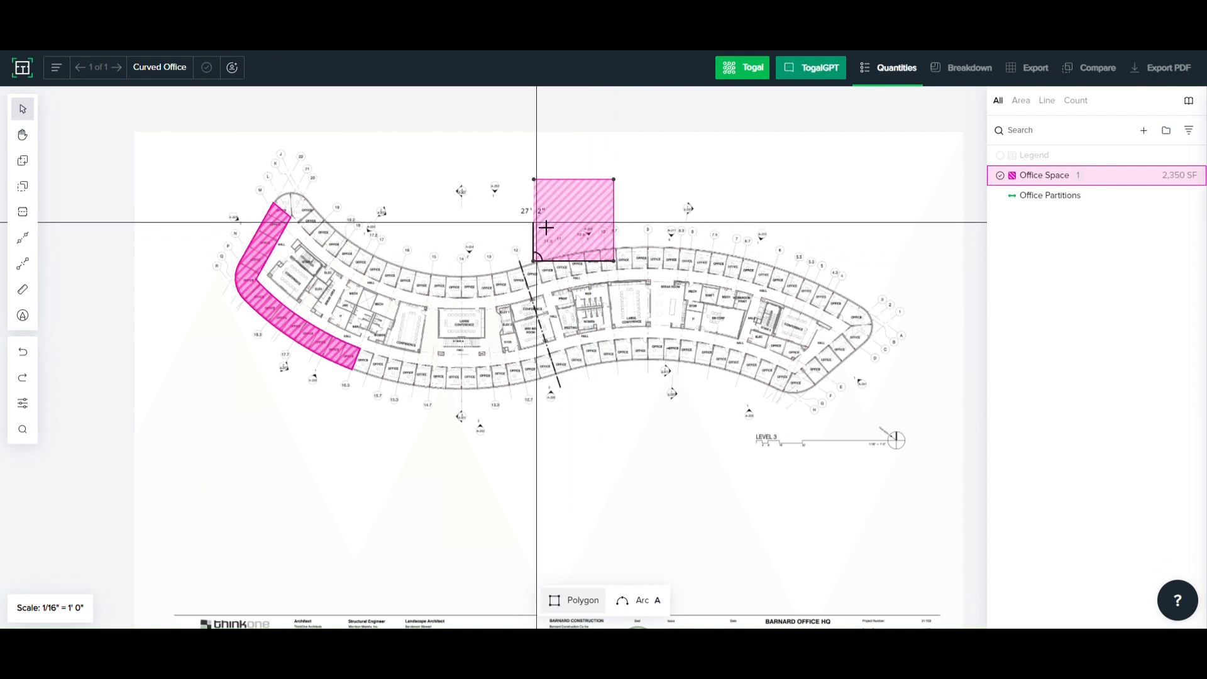
{"action": "left_click", "coordinate": [535, 181]}
- Draw a circular Office Space area in the blank space just below the middle of the floor plan
{"action": "scroll", "coordinate": [534, 183], "scroll_direction": "up", "scroll_amount": 2}
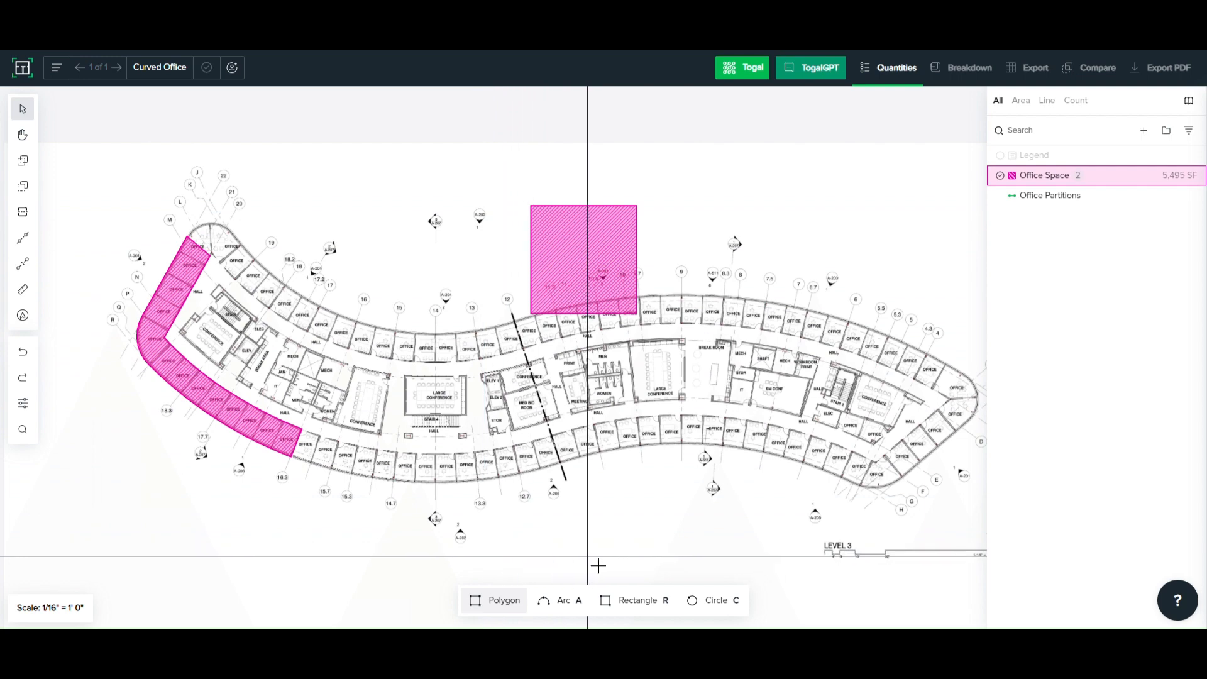
{"action": "scroll", "coordinate": [565, 616], "scroll_direction": "down", "scroll_amount": 2}
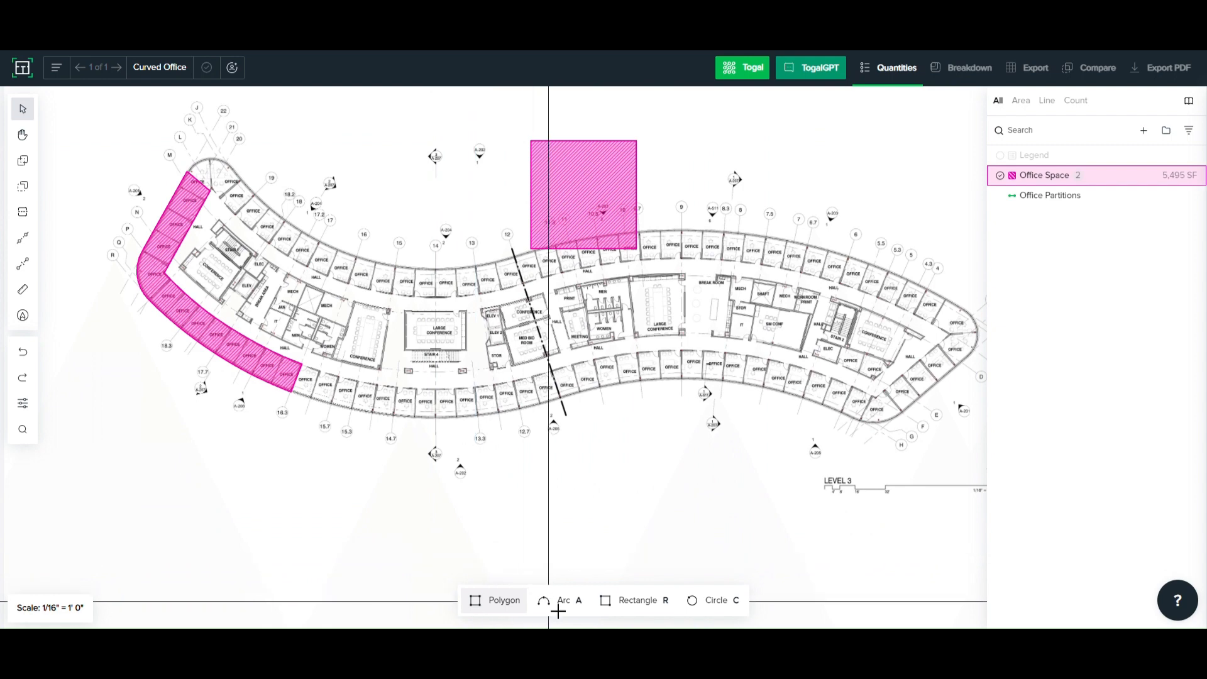
{"action": "scroll", "coordinate": [636, 614], "scroll_direction": "down", "scroll_amount": 1}
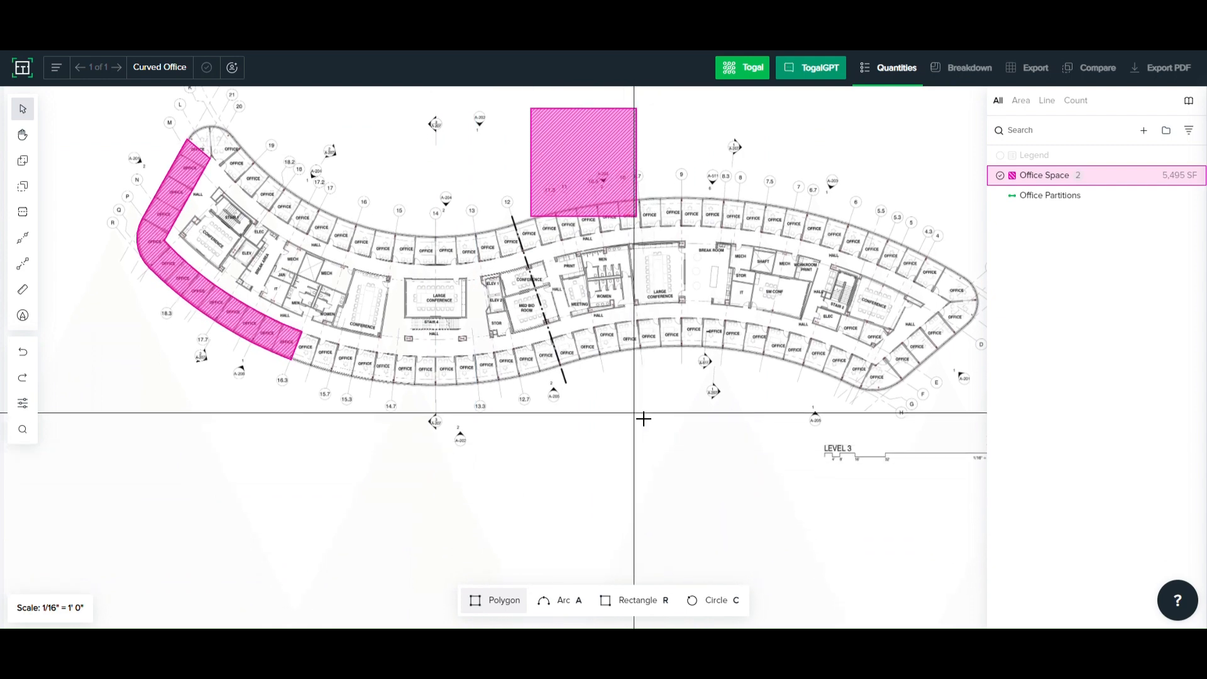
{"action": "scroll", "coordinate": [626, 355], "scroll_direction": "up", "scroll_amount": 2}
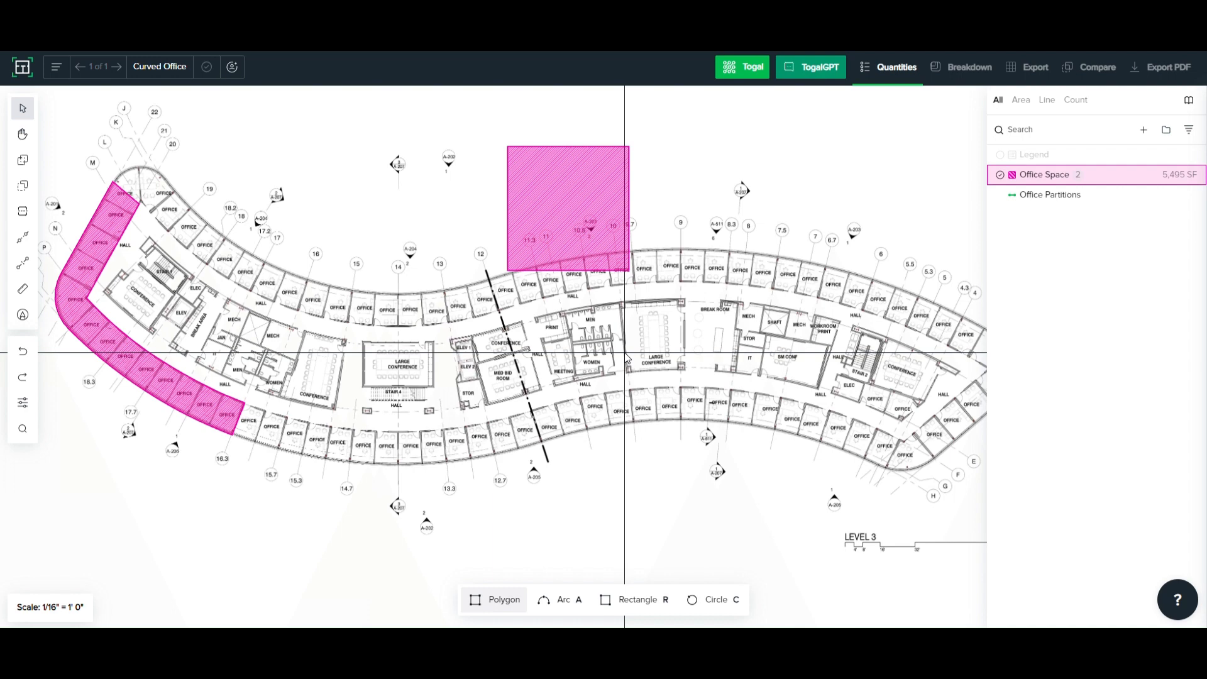
{"action": "key", "text": "c"}
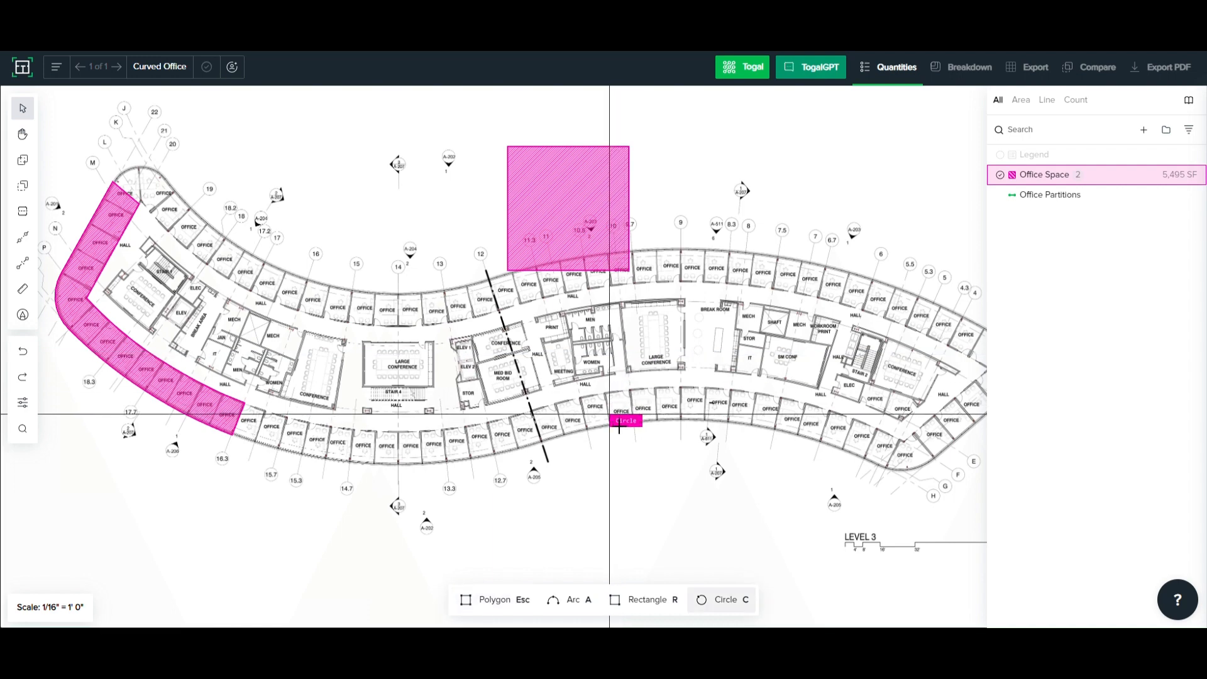
{"action": "key", "text": "Escape"}
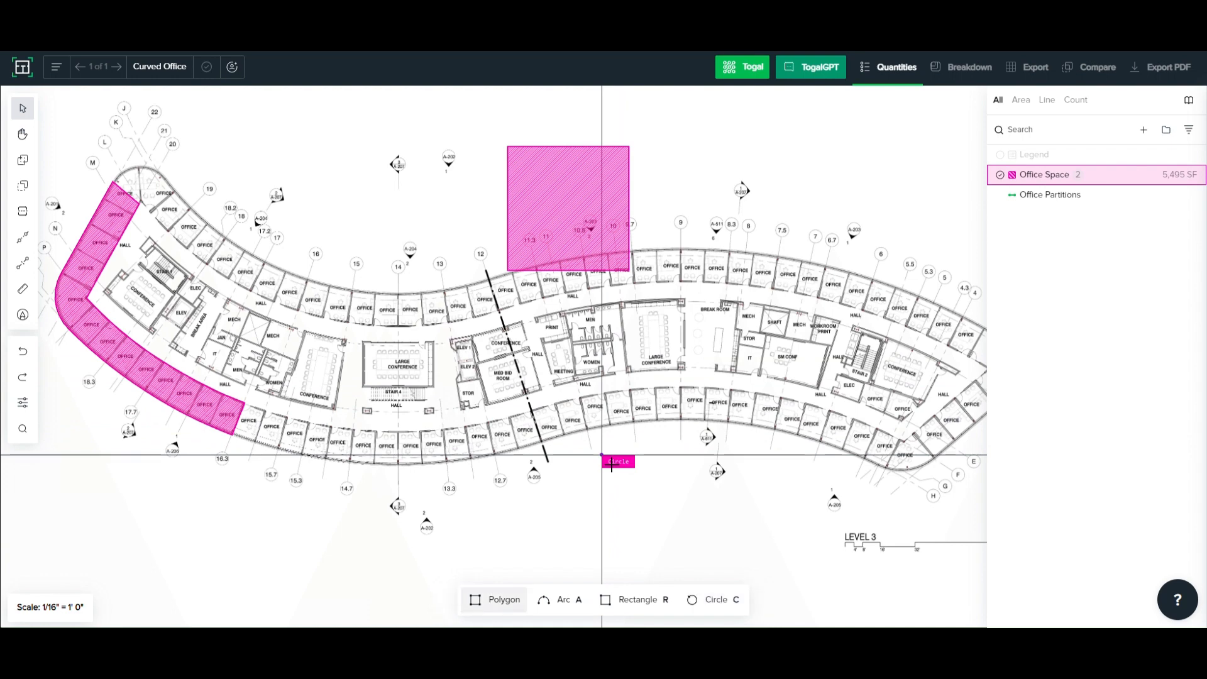
{"action": "left_click", "coordinate": [602, 454]}
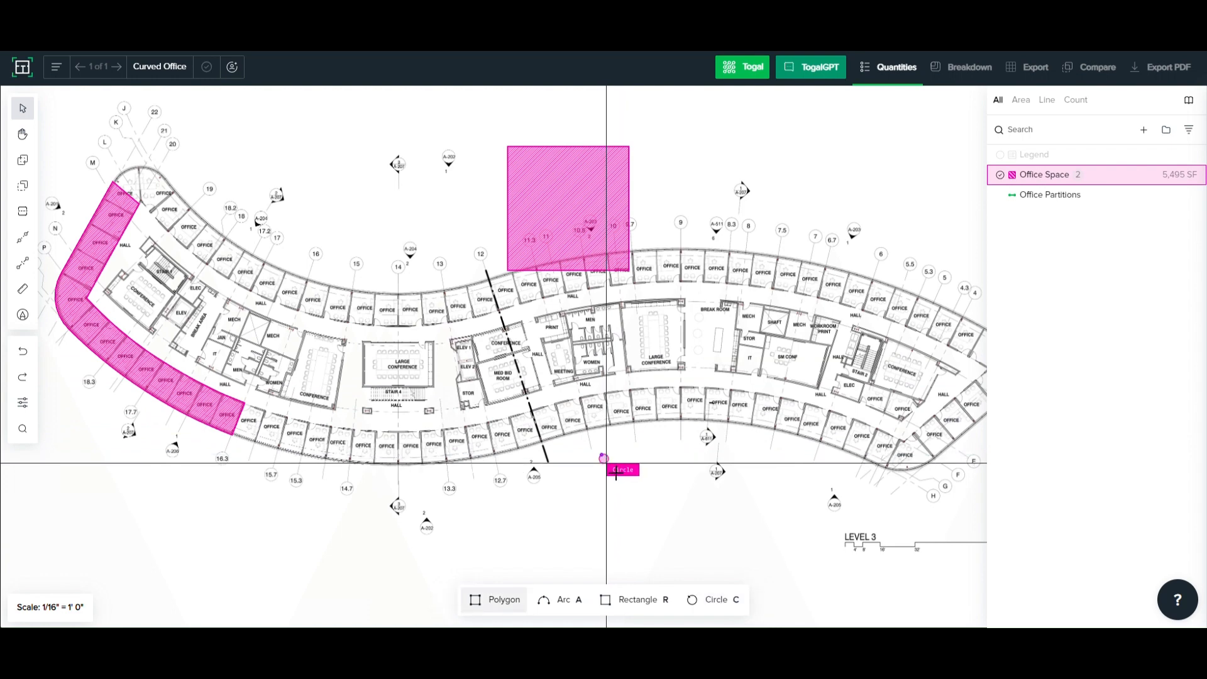
{"action": "left_click", "coordinate": [651, 503]}
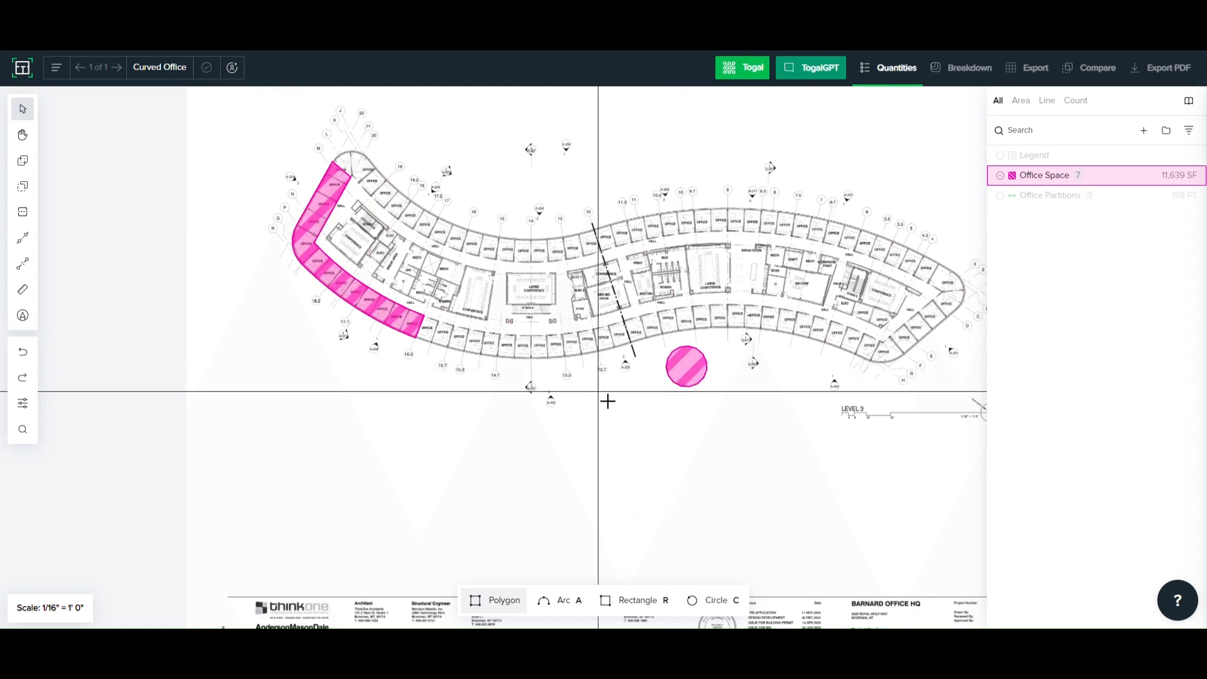
- Draw a rectangular Office Space area in the blank space below the circular area
{"action": "key", "text": "r"}
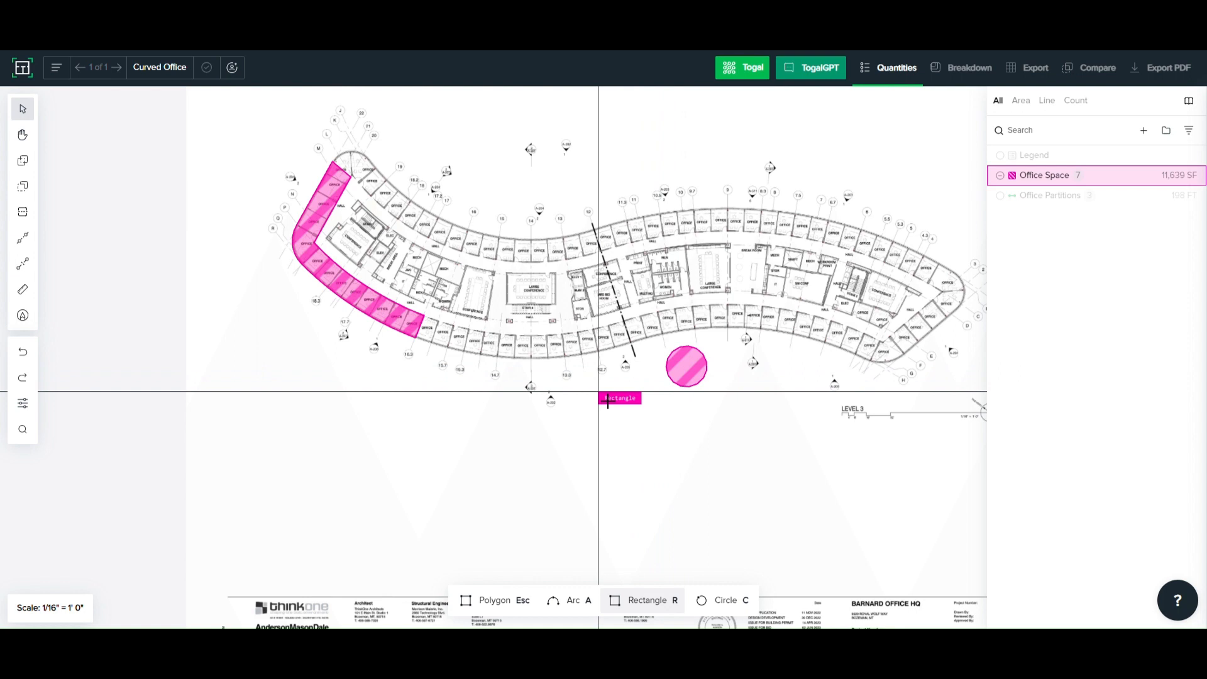
{"action": "key", "text": "Escape"}
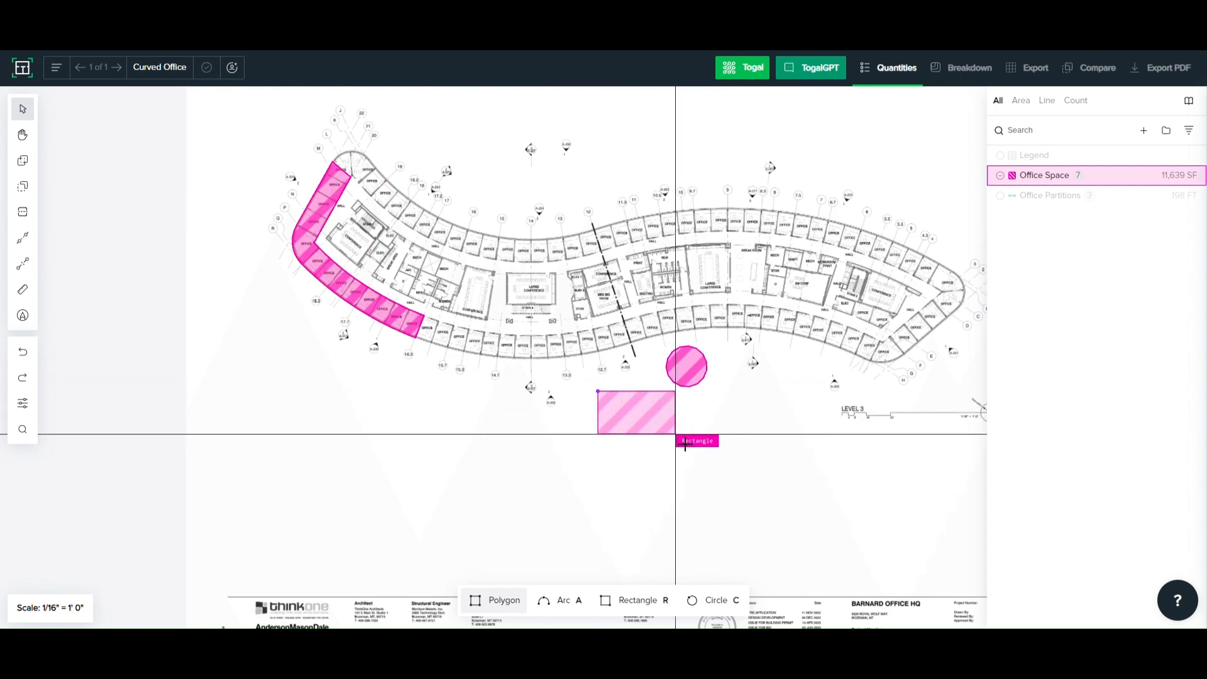
{"action": "left_click", "coordinate": [676, 433]}
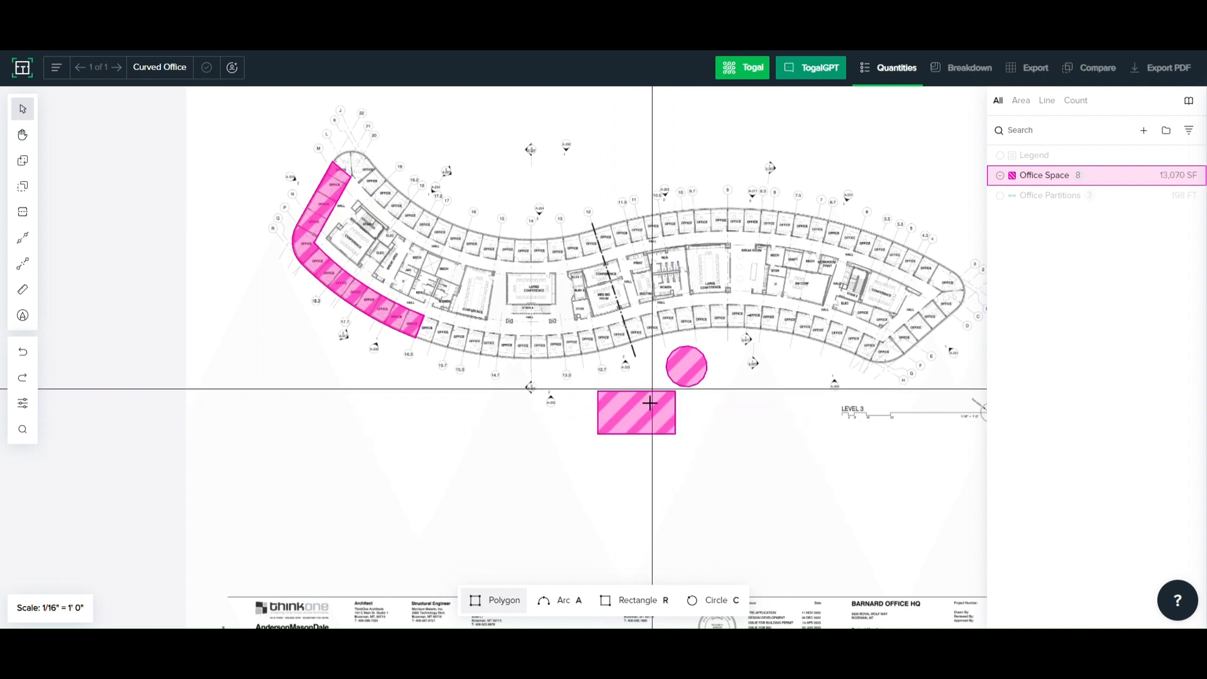
- Start an Office Space area at the highlighted offices' corner near grid M with an arc around the rounded outer wall of the two end offices
{"action": "scroll", "coordinate": [707, 425], "scroll_direction": "left", "scroll_amount": 3}
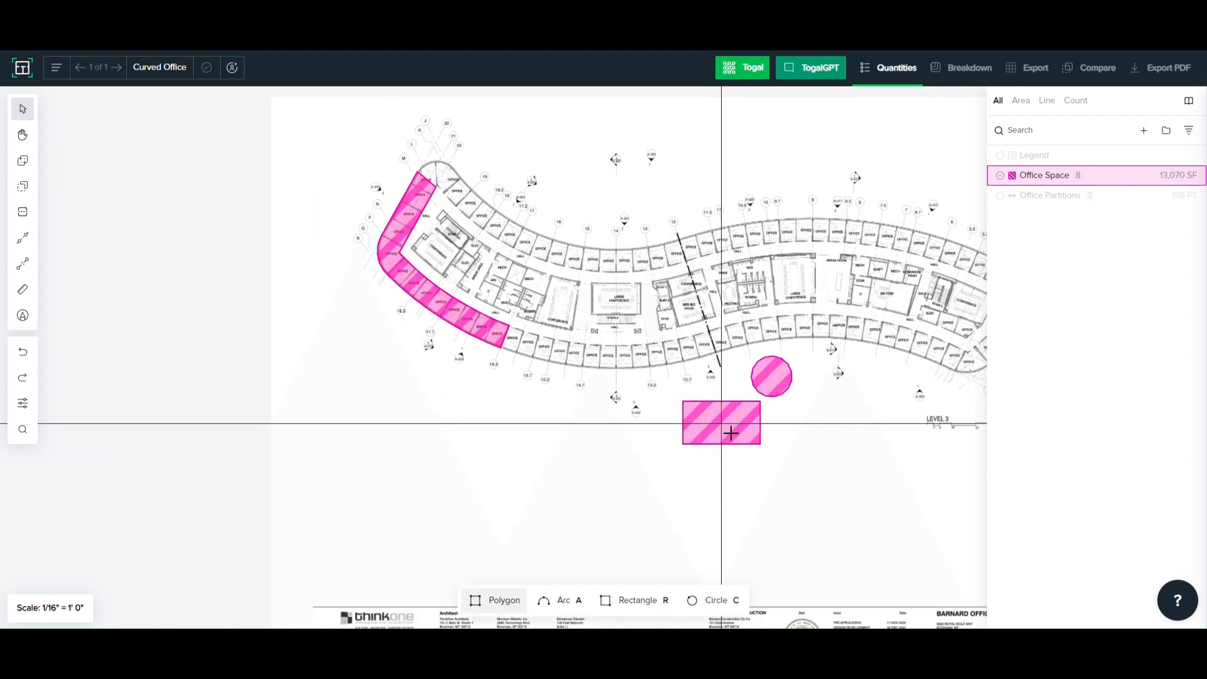
{"action": "scroll", "coordinate": [433, 168], "scroll_direction": "up", "scroll_amount": 2}
{"action": "scroll", "coordinate": [433, 167], "scroll_direction": "up", "scroll_amount": 5}
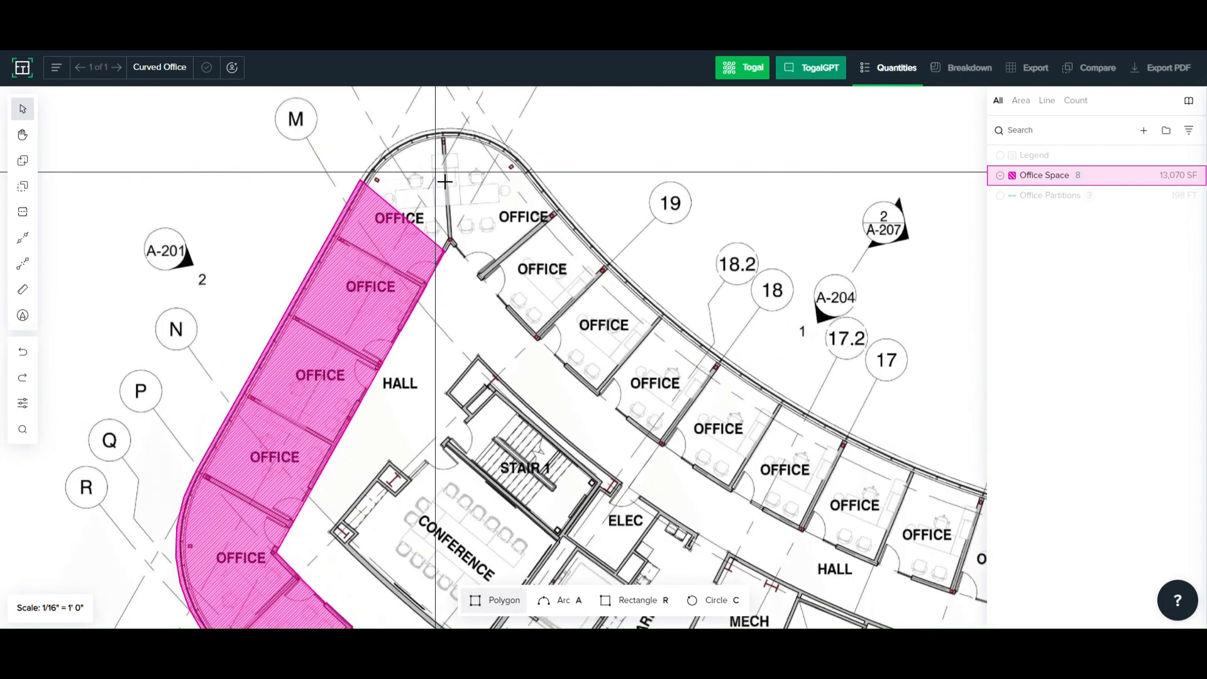
{"action": "left_click", "coordinate": [417, 182]}
{"action": "middle_click_drag", "start_coordinate": [416, 182], "coordinate": [404, 239]}
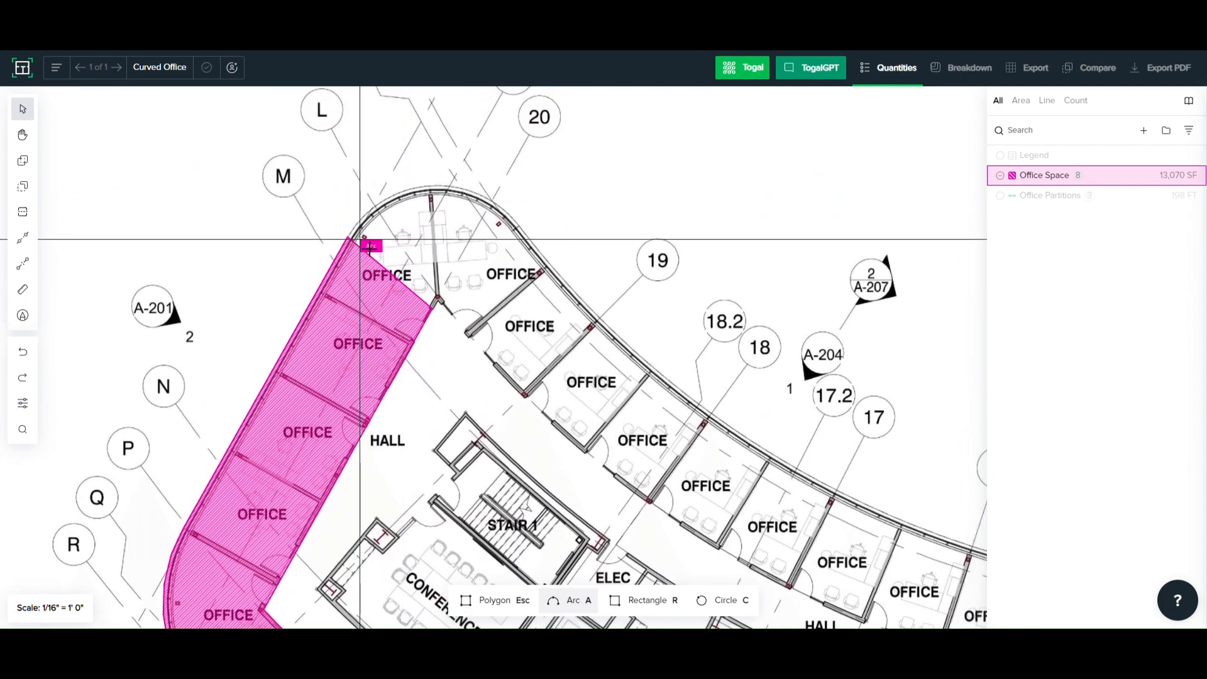
{"action": "scroll", "coordinate": [360, 239], "scroll_direction": "up", "scroll_amount": 4}
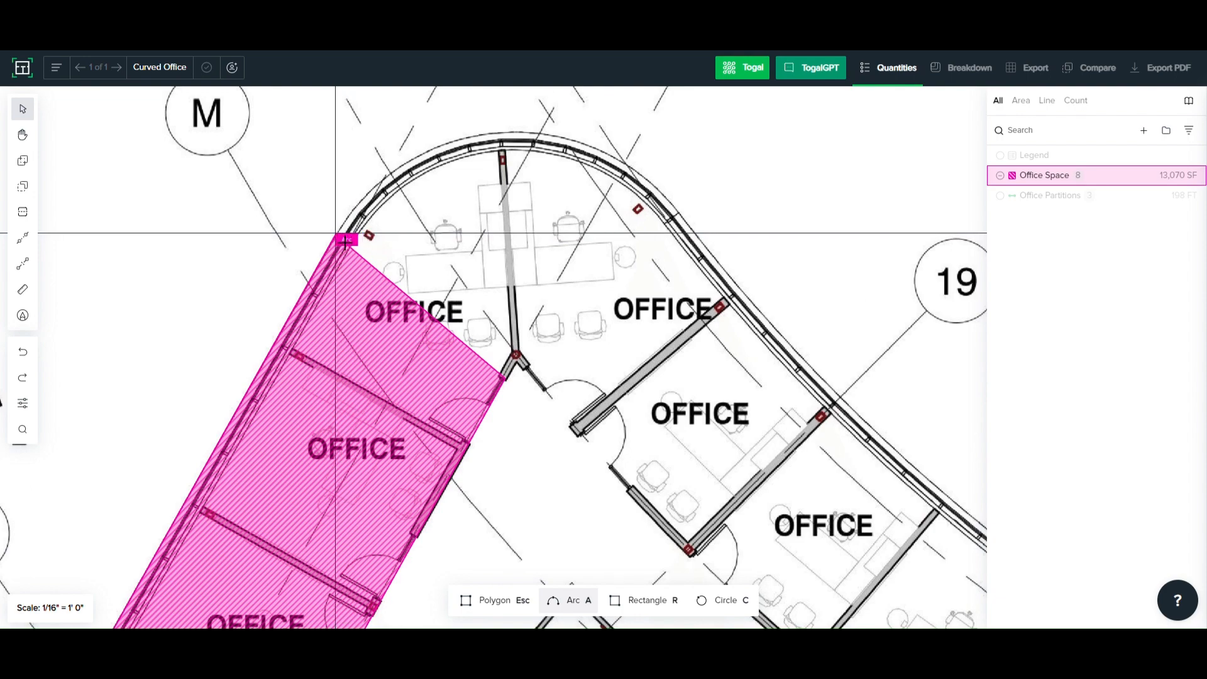
{"action": "scroll", "coordinate": [345, 241], "scroll_direction": "up", "scroll_amount": 1}
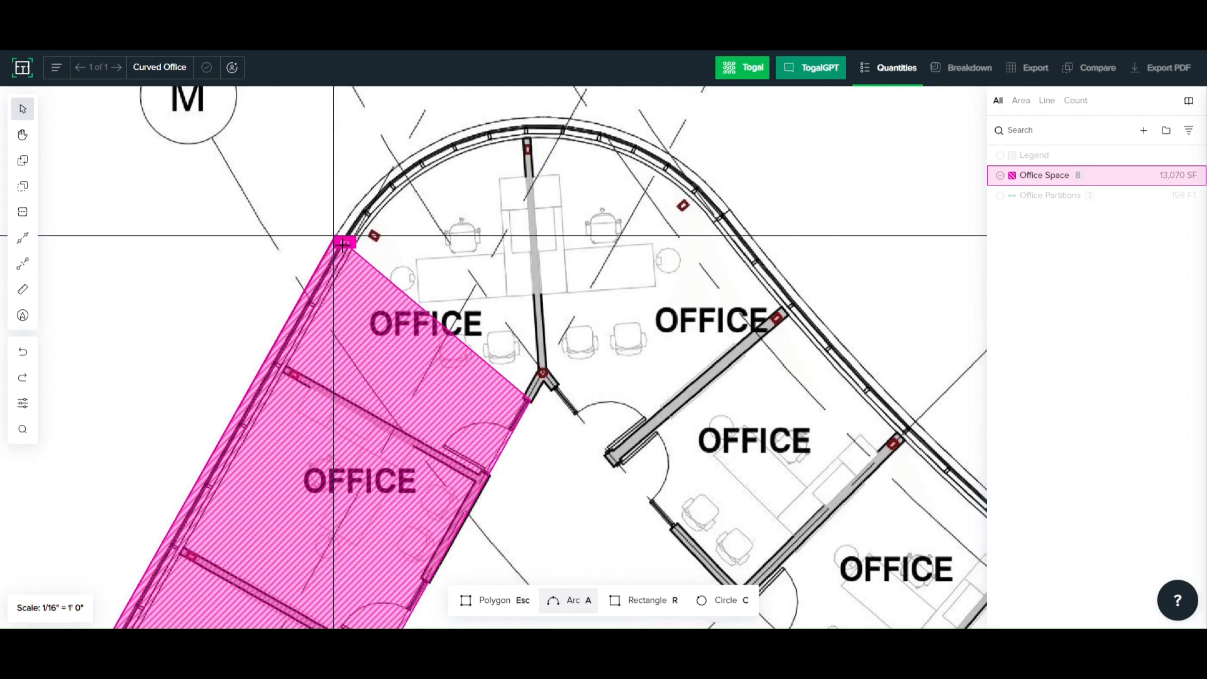
{"action": "left_click", "coordinate": [345, 242]}
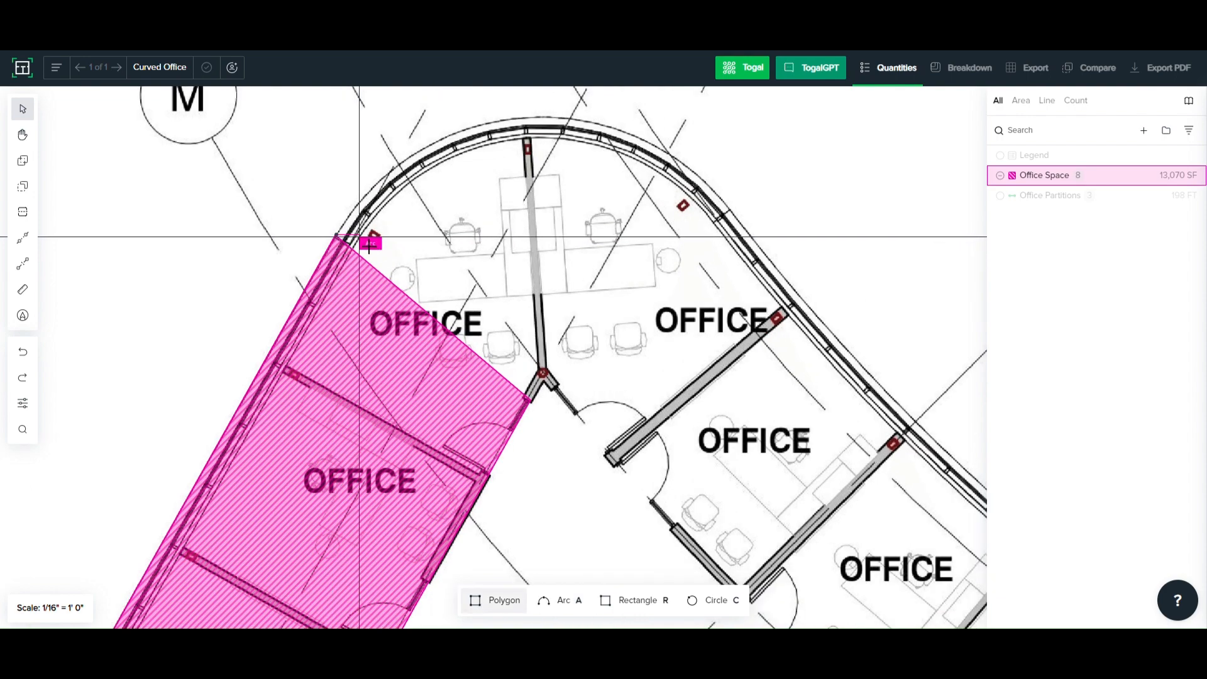
{"action": "left_click", "coordinate": [750, 234]}
{"action": "middle_click_drag", "start_coordinate": [563, 218], "coordinate": [547, 306]}
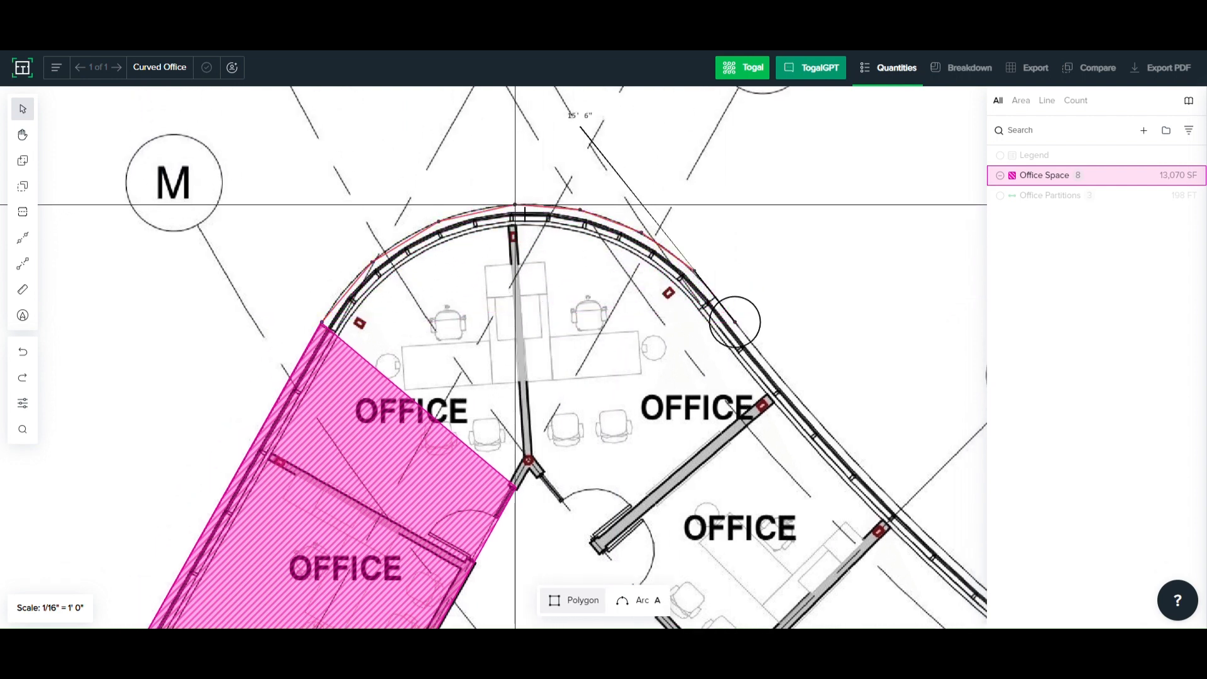
{"action": "left_click", "coordinate": [531, 217]}
- Continue the area boundary with an arc along the outer wall to the office partition at grid 19
{"action": "scroll", "coordinate": [577, 282], "scroll_direction": "down", "scroll_amount": 3}
{"action": "middle_click_drag", "start_coordinate": [774, 384], "coordinate": [682, 315]}
{"action": "scroll", "coordinate": [682, 314], "scroll_direction": "up", "scroll_amount": 5}
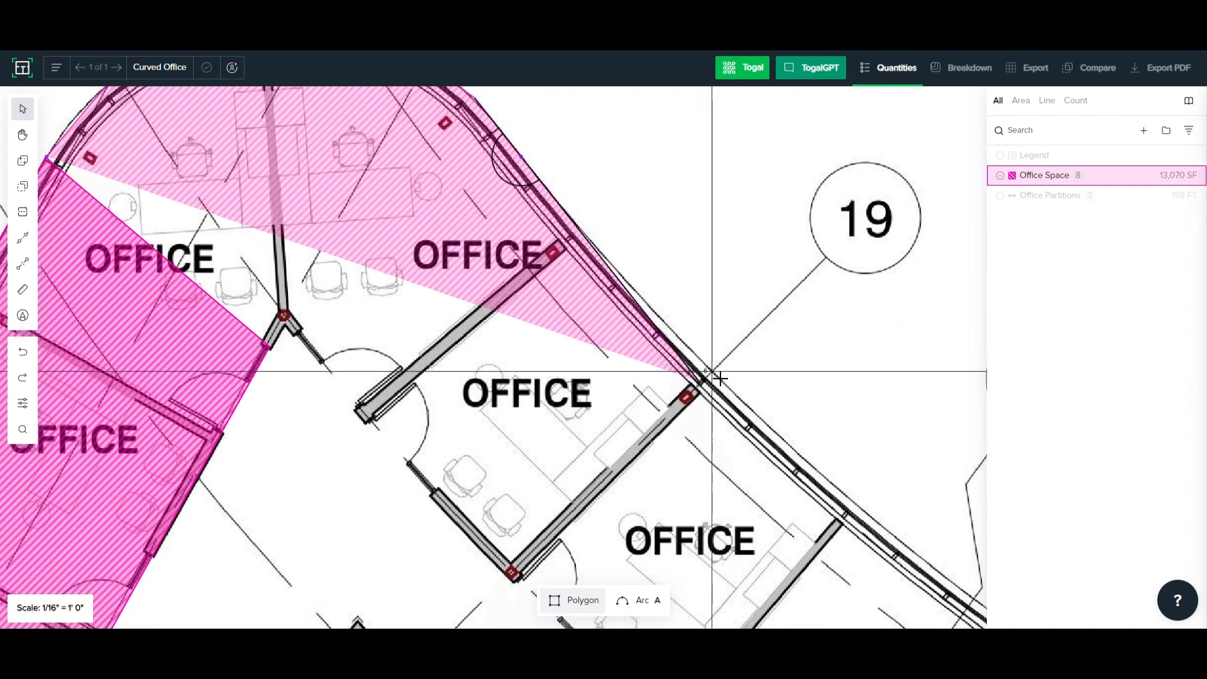
{"action": "scroll", "coordinate": [632, 311], "scroll_direction": "down", "scroll_amount": 2}
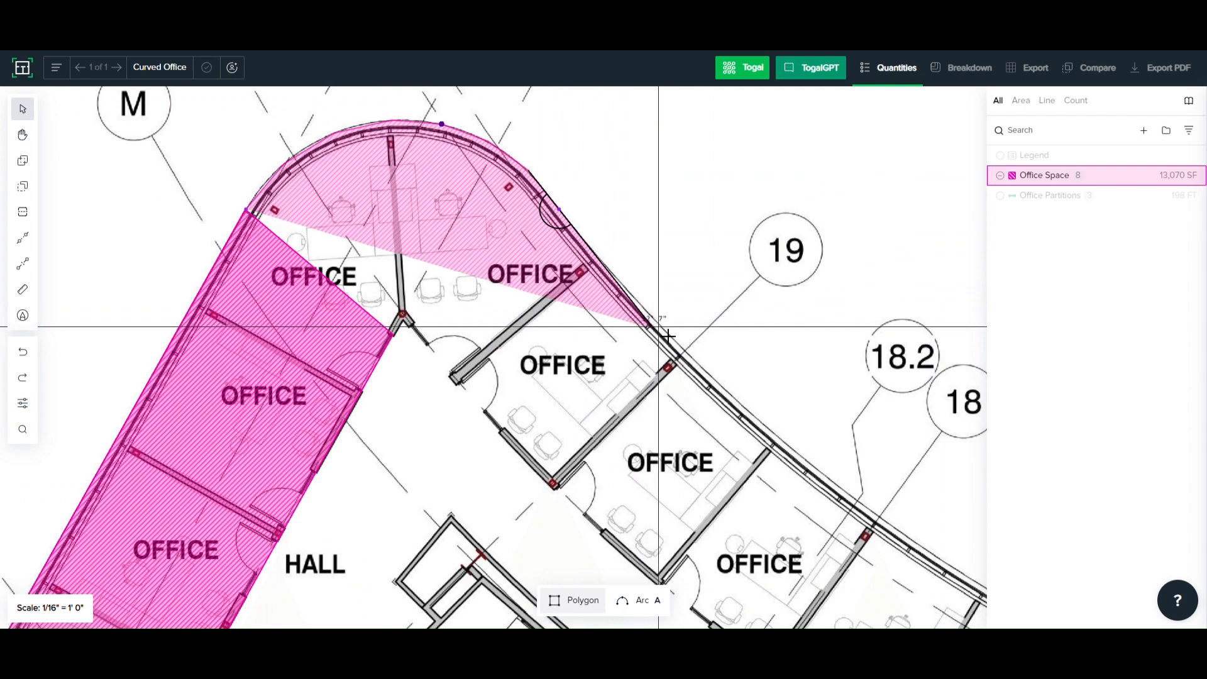
{"action": "key", "text": "a"}
{"action": "scroll", "coordinate": [666, 333], "scroll_direction": "up", "scroll_amount": 2}
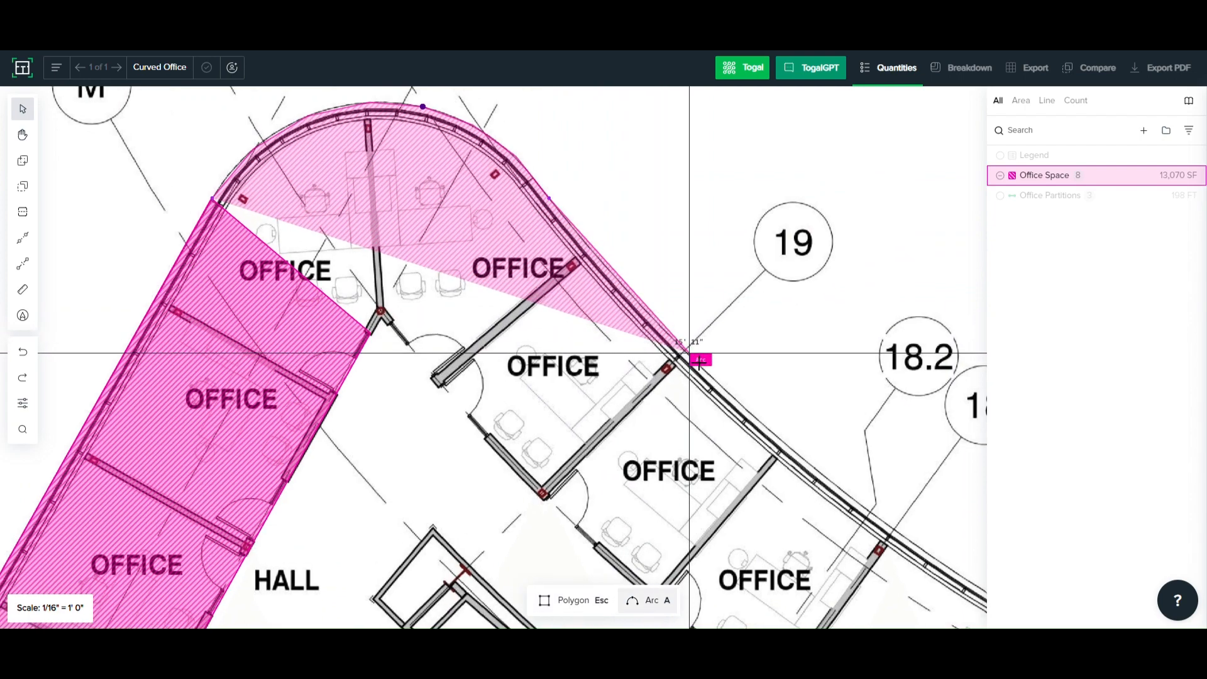
{"action": "left_click", "coordinate": [685, 352]}
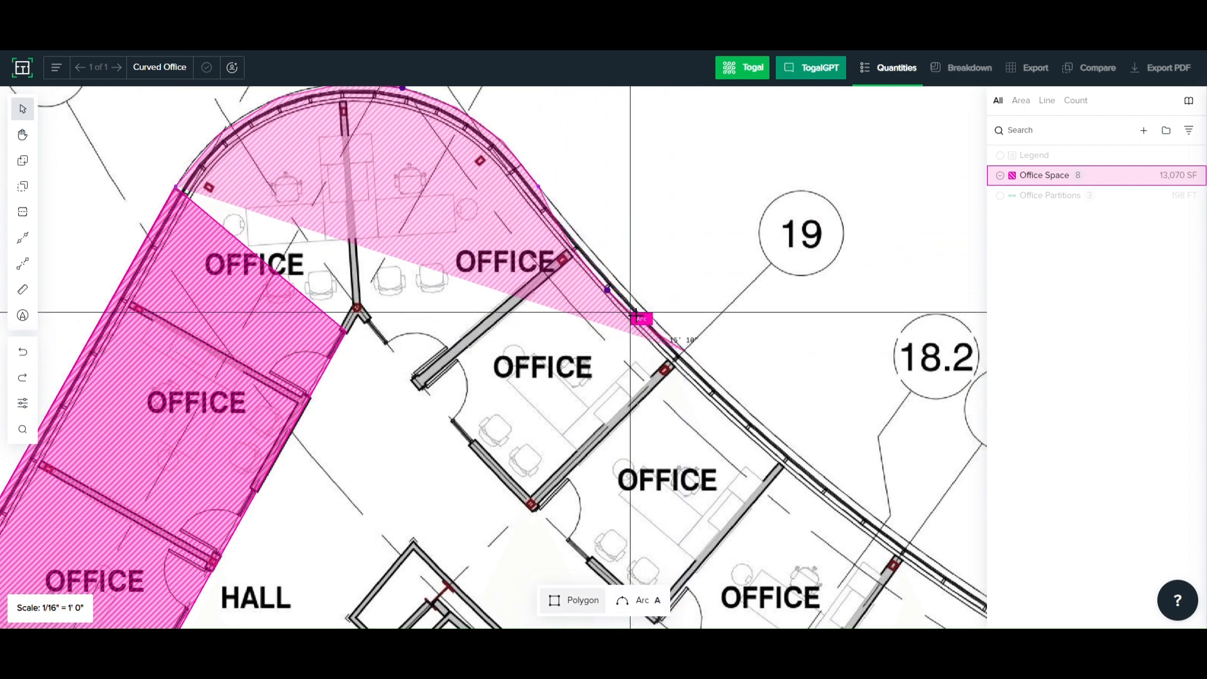
{"action": "left_click", "coordinate": [609, 271]}
- Add another arc along the outer wall from grid 19 to the next office partition before grid 18.2
{"action": "middle_click_drag", "start_coordinate": [730, 458], "coordinate": [596, 356]}
{"action": "scroll", "coordinate": [680, 327], "scroll_direction": "up", "scroll_amount": 2}
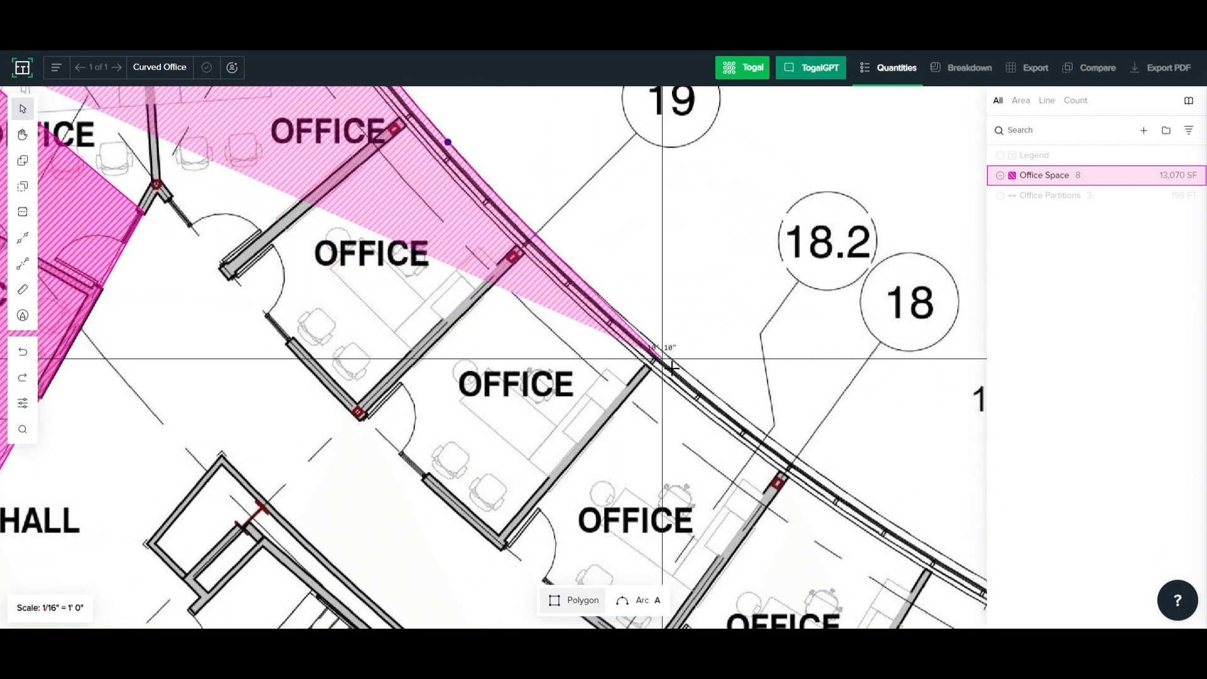
{"action": "key", "text": "a"}
{"action": "left_click", "coordinate": [683, 367]}
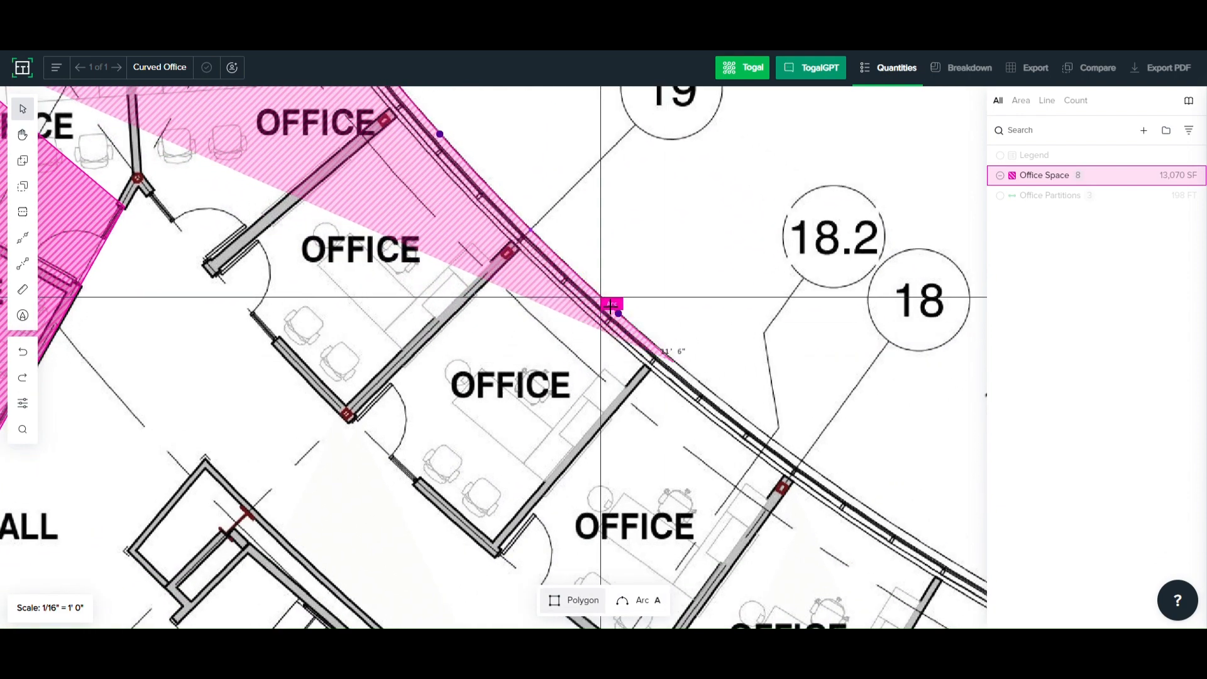
{"action": "left_click", "coordinate": [617, 311]}
- Close the Office Space area down the office partition and along the hall-side walls, back to the already highlighted offices
{"action": "left_click", "coordinate": [508, 564]}
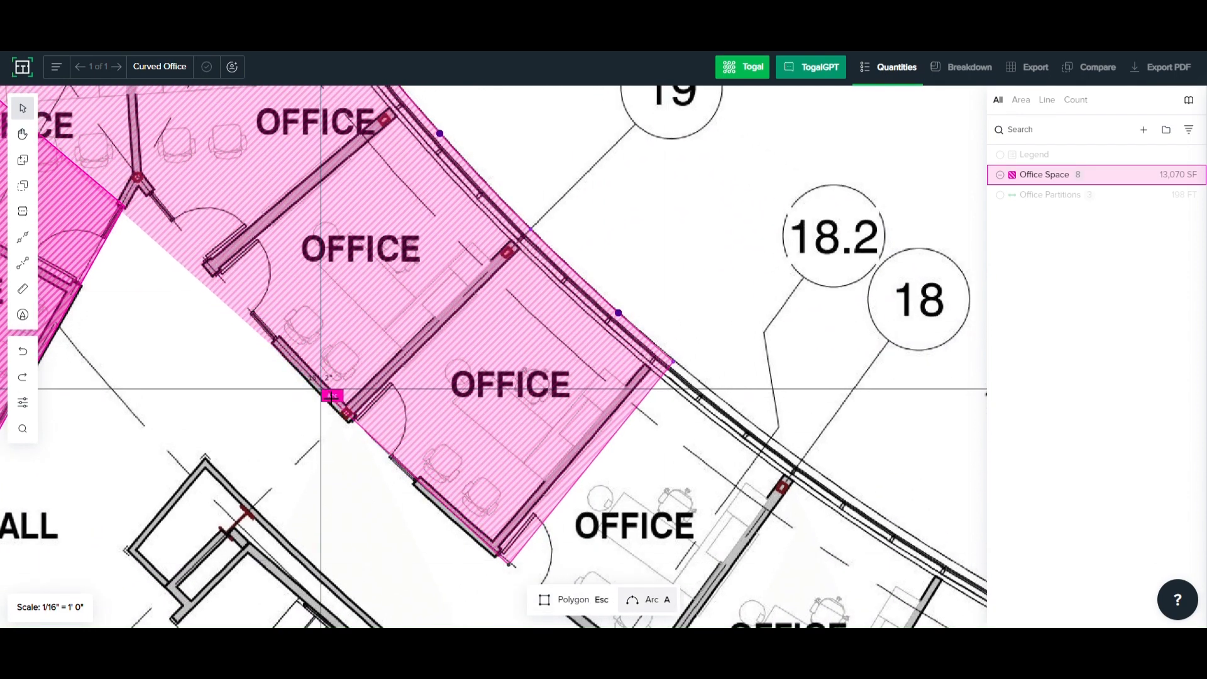
{"action": "left_click", "coordinate": [409, 481]}
{"action": "left_click", "coordinate": [210, 271]}
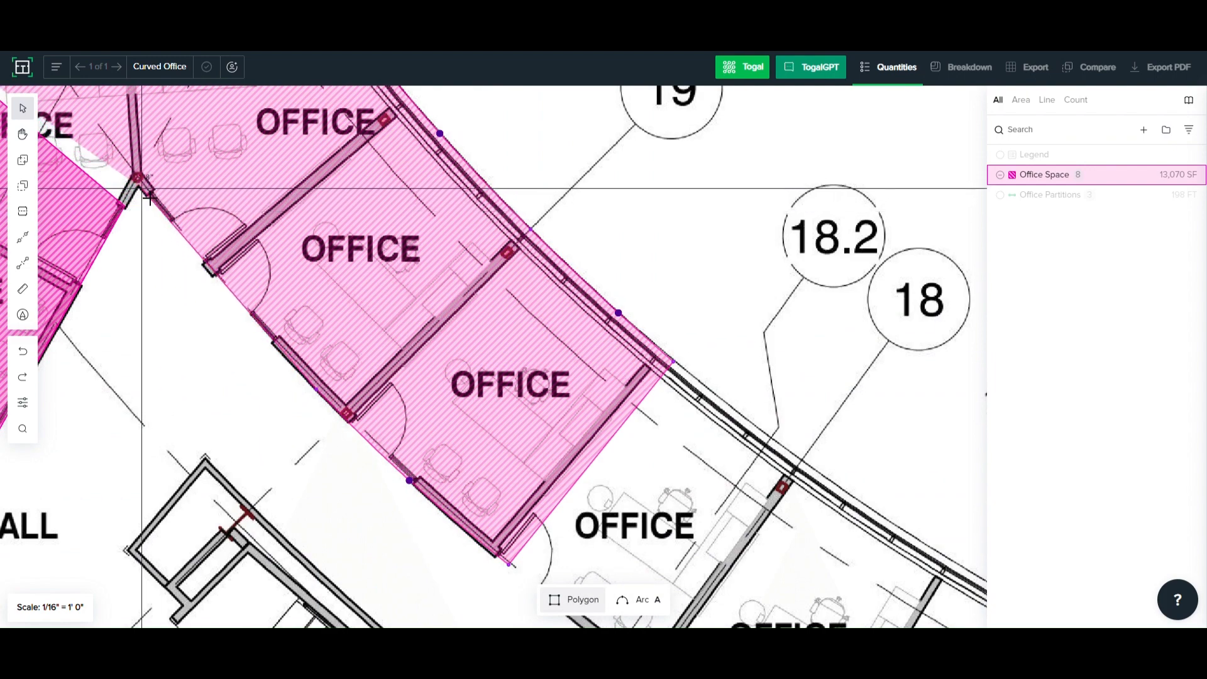
{"action": "double_click", "coordinate": [130, 210]}
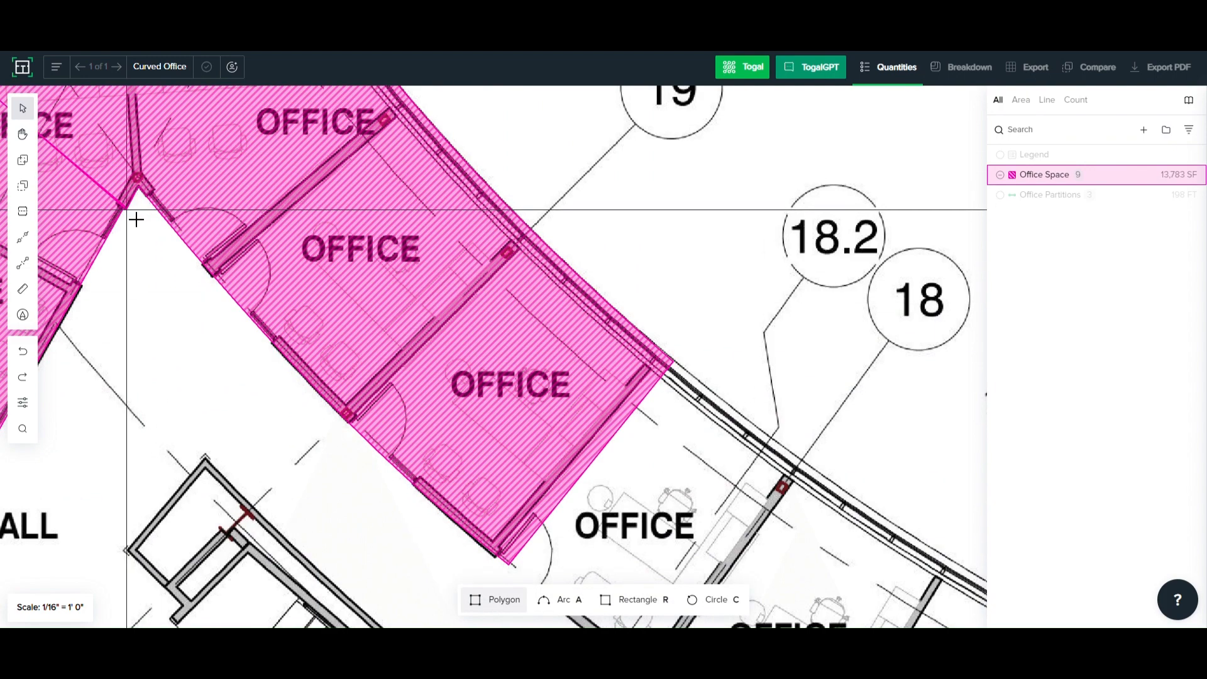
- Draw an arched-top Office Space area about 58 ft wide in the blank space above grids 18 to 15
{"action": "scroll", "coordinate": [129, 211], "scroll_direction": "down", "scroll_amount": 3}
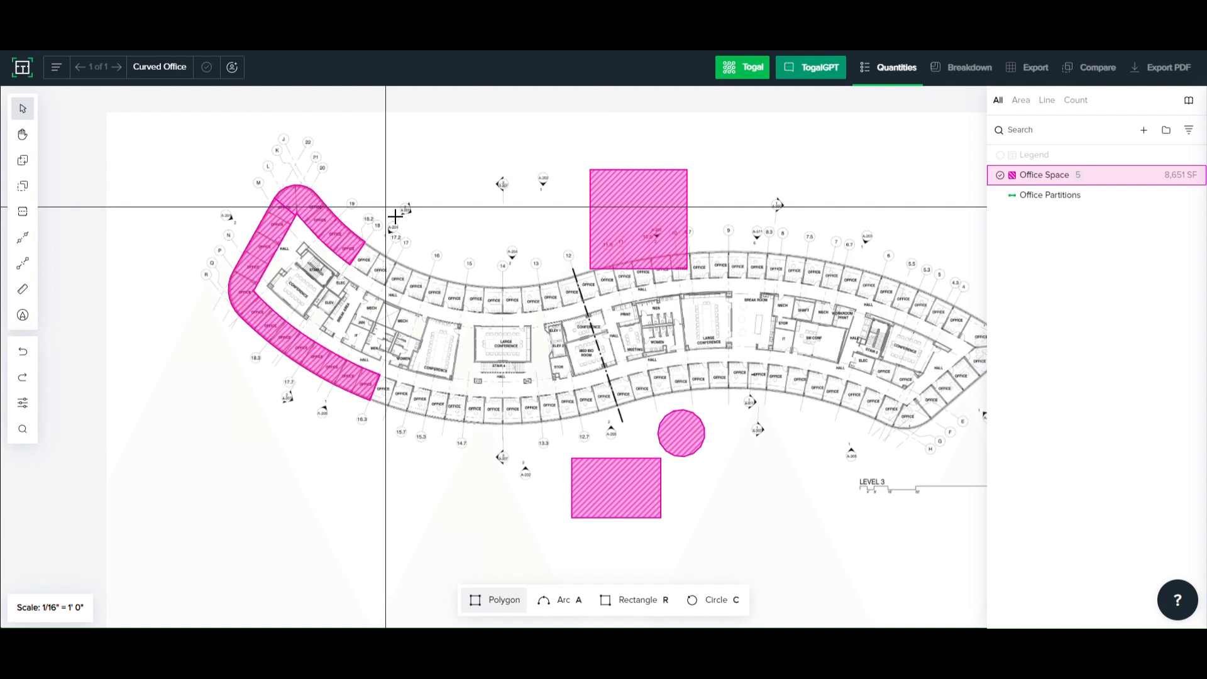
{"action": "key", "text": "a"}
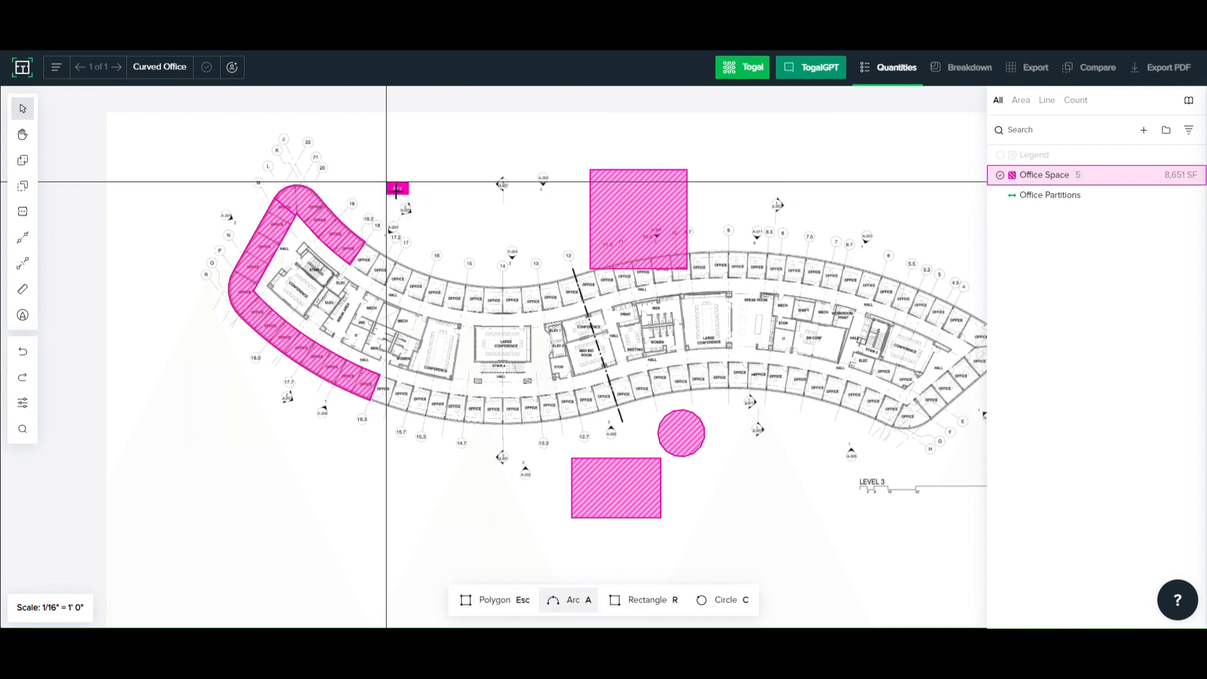
{"action": "left_click", "coordinate": [385, 176]}
{"action": "left_click", "coordinate": [490, 176]}
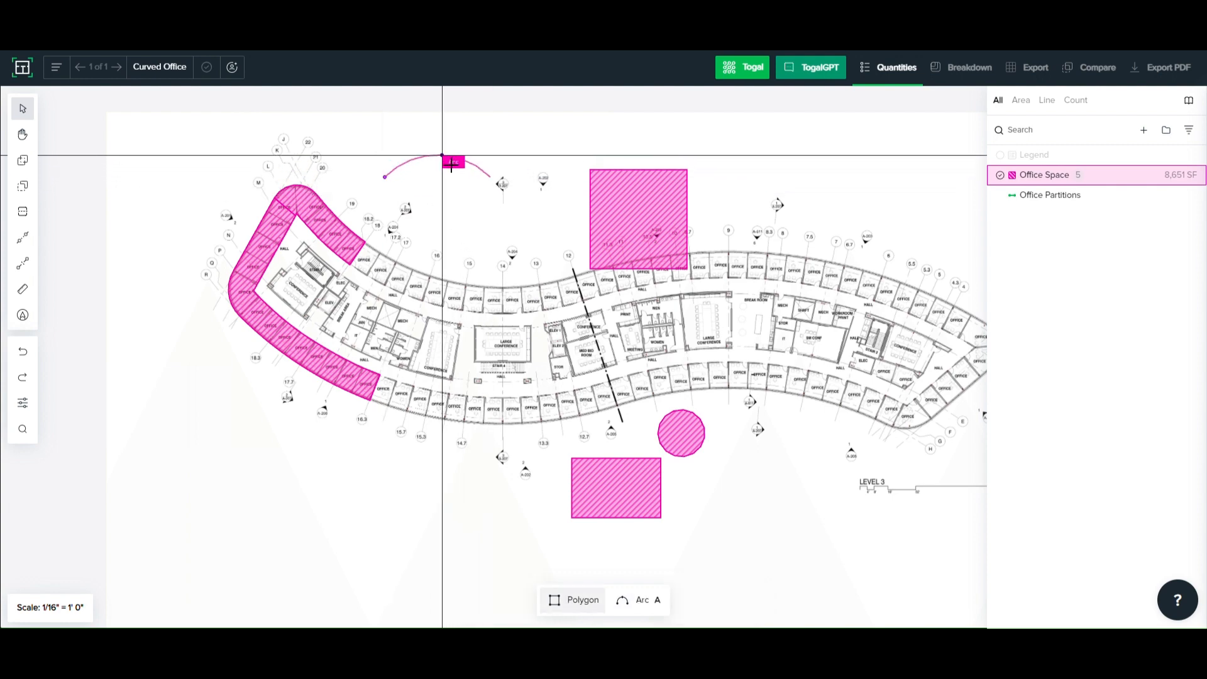
{"action": "left_click", "coordinate": [442, 155]}
{"action": "left_click", "coordinate": [488, 232]}
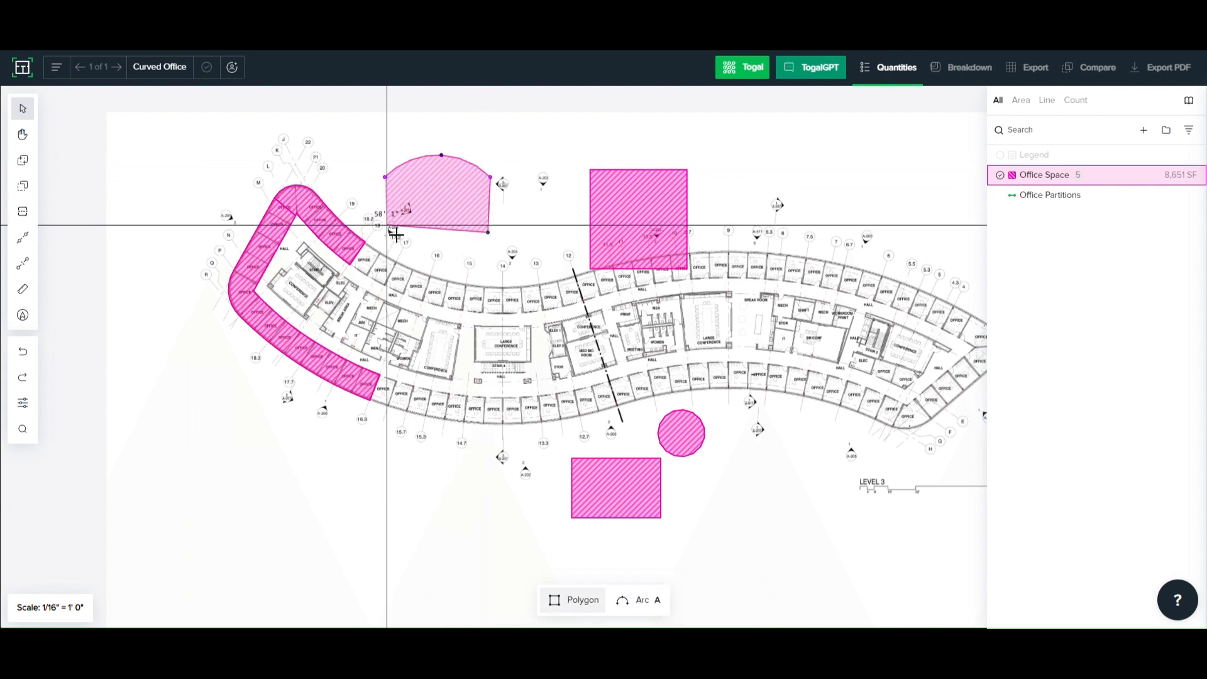
{"action": "left_click", "coordinate": [385, 180]}
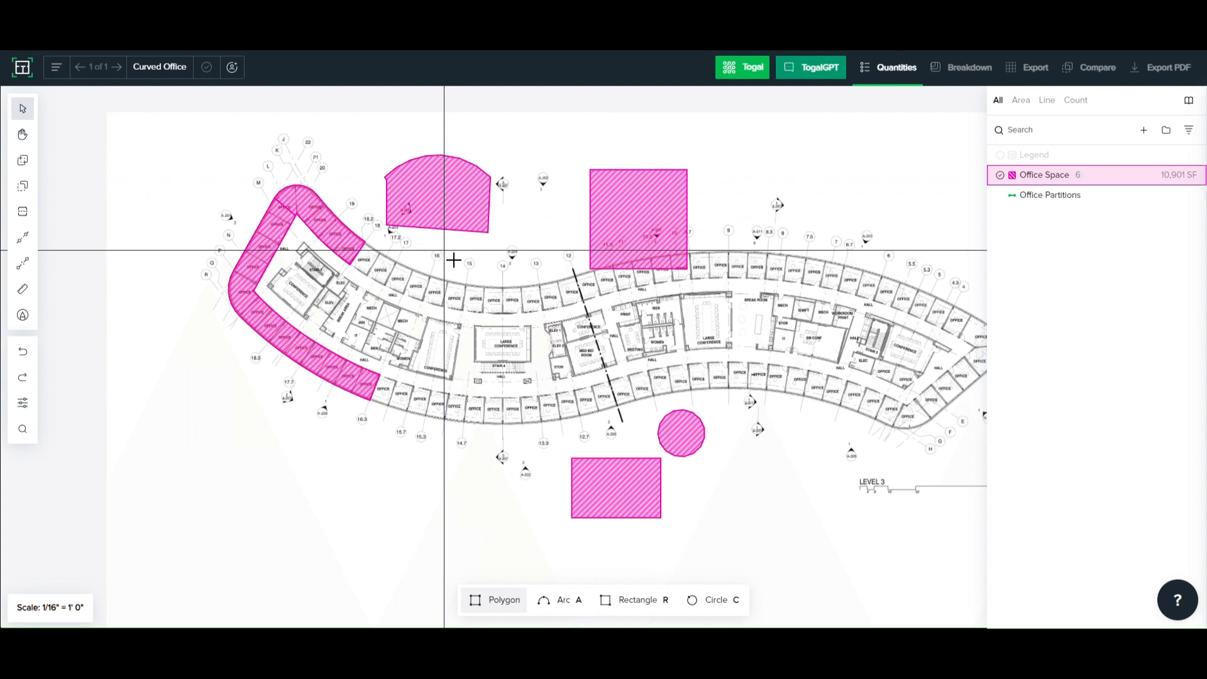
- Draw a second arched-top Office Space area over the upper offices between grids 16 and 12
{"action": "left_click", "coordinate": [444, 250]}
{"action": "key", "text": "a"}
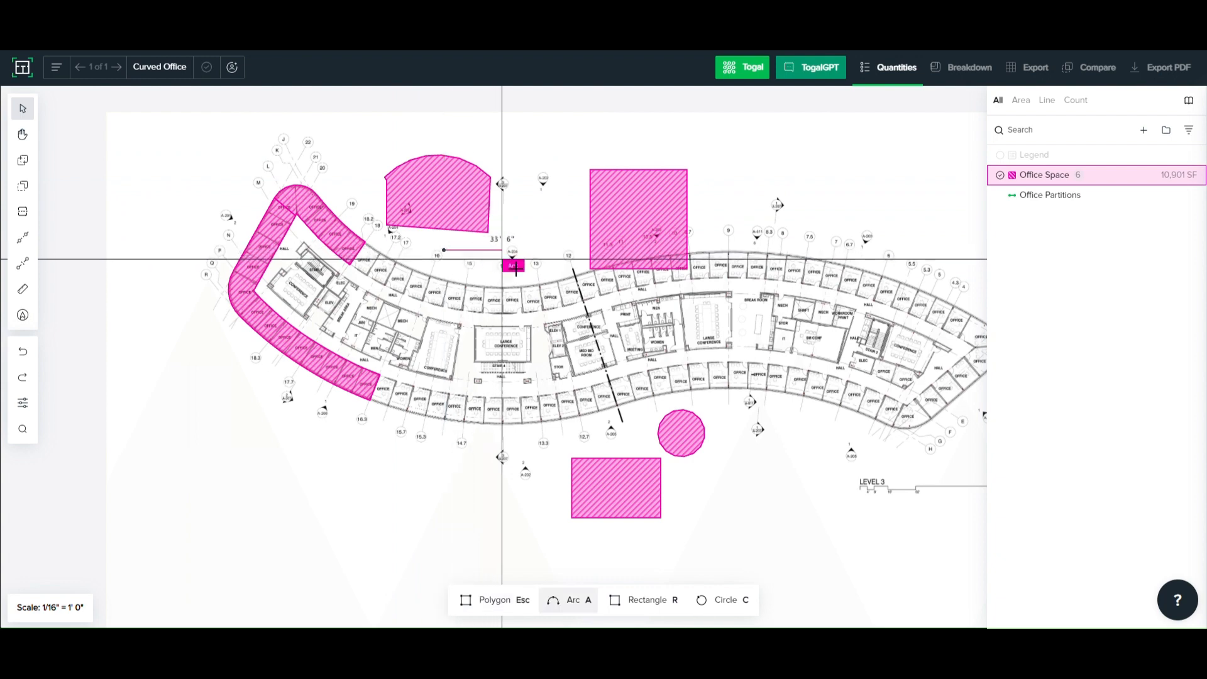
{"action": "left_click", "coordinate": [551, 251]}
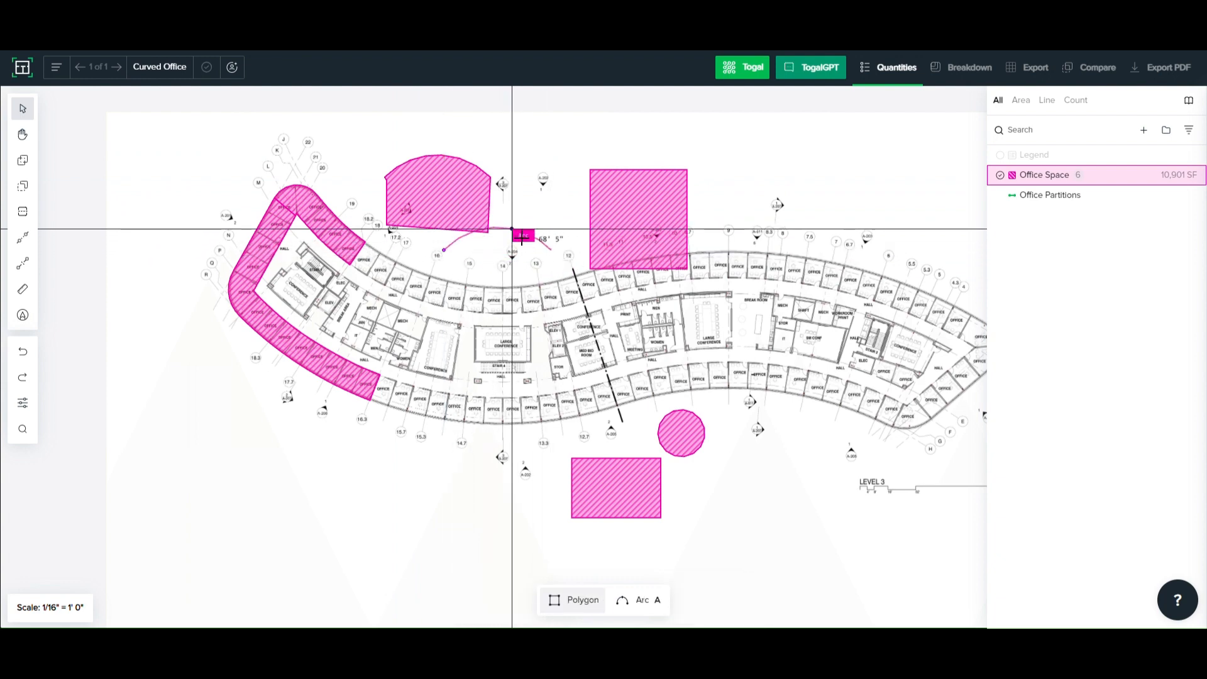
{"action": "left_click", "coordinate": [549, 293]}
{"action": "double_click", "coordinate": [445, 293]}
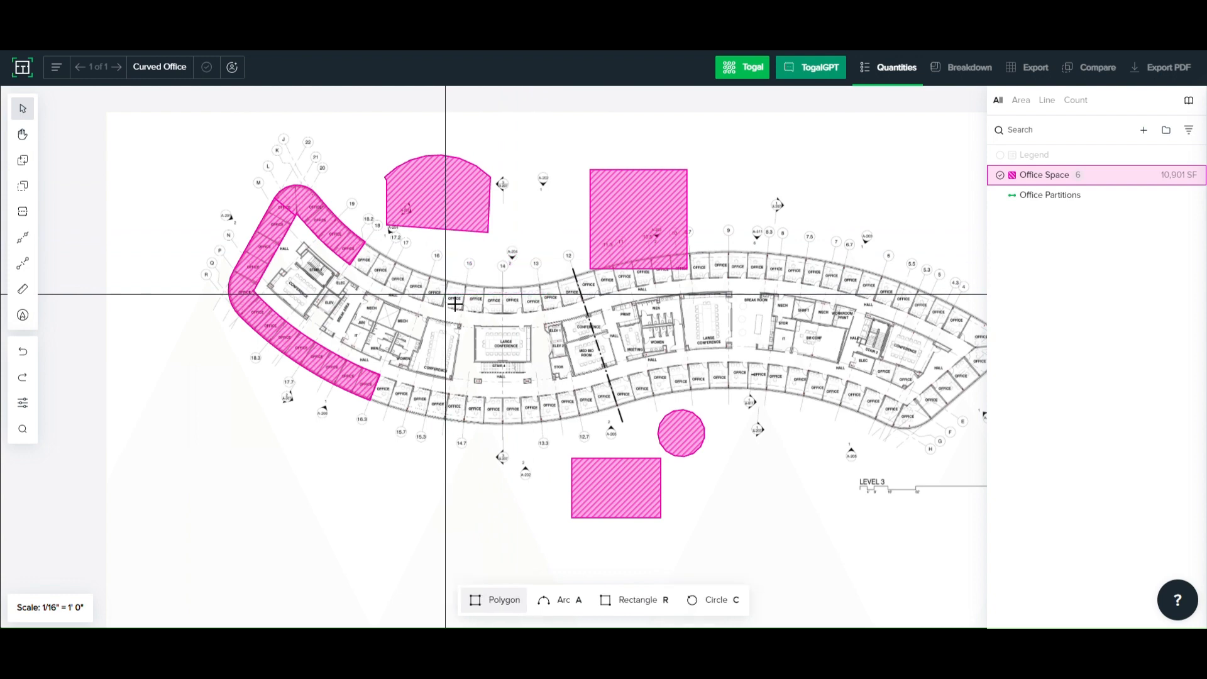
- Draw a rectangular Office Space area over the lower offices at grids 14.7 to 13.3 and a circular one in the blank space below the plan
{"action": "key", "text": "r"}
{"action": "left_click", "coordinate": [462, 389]}
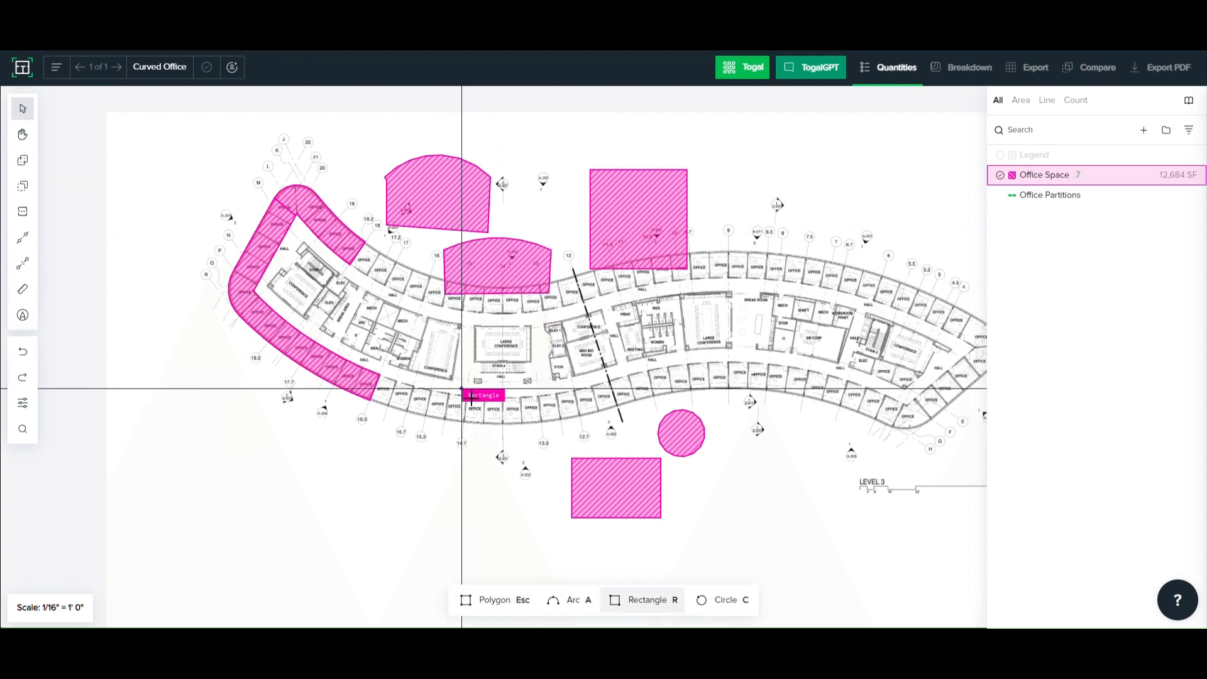
{"action": "left_click", "coordinate": [566, 421]}
{"action": "key", "text": "c"}
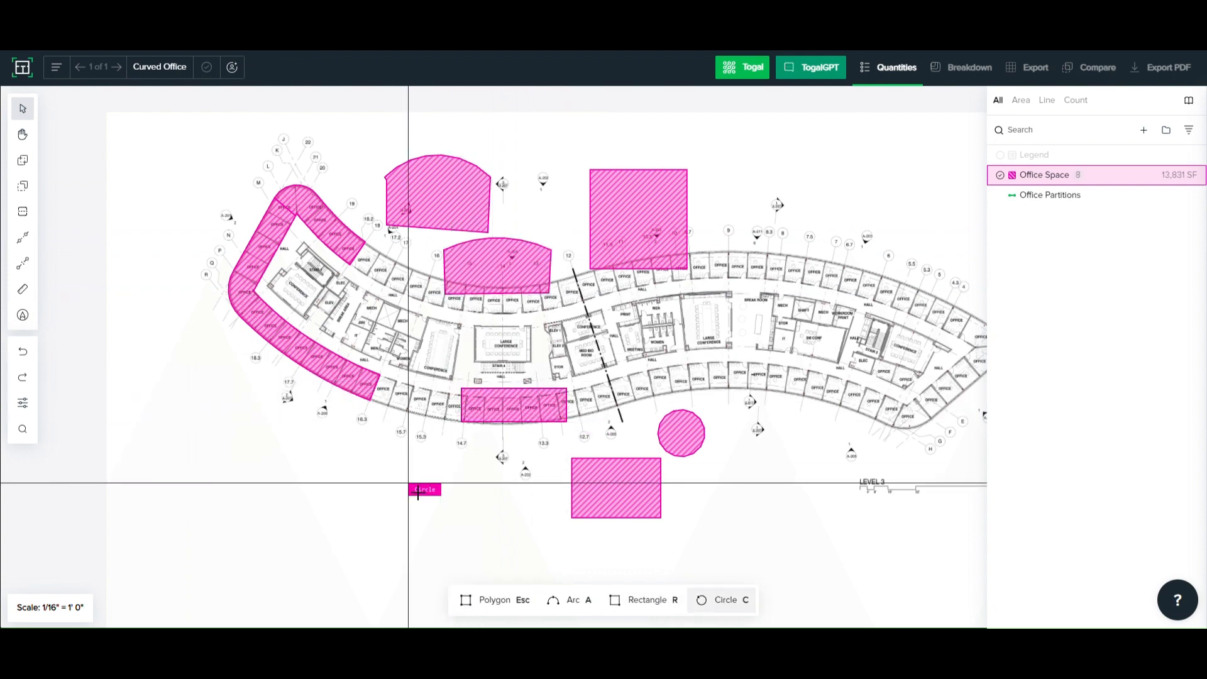
{"action": "left_click", "coordinate": [409, 482]}
{"action": "left_click", "coordinate": [466, 518]}
- Draw a circular Office Partitions line about 60 ft around in the blank space above grid 6
{"action": "scroll", "coordinate": [478, 397], "scroll_direction": "right", "scroll_amount": 3}
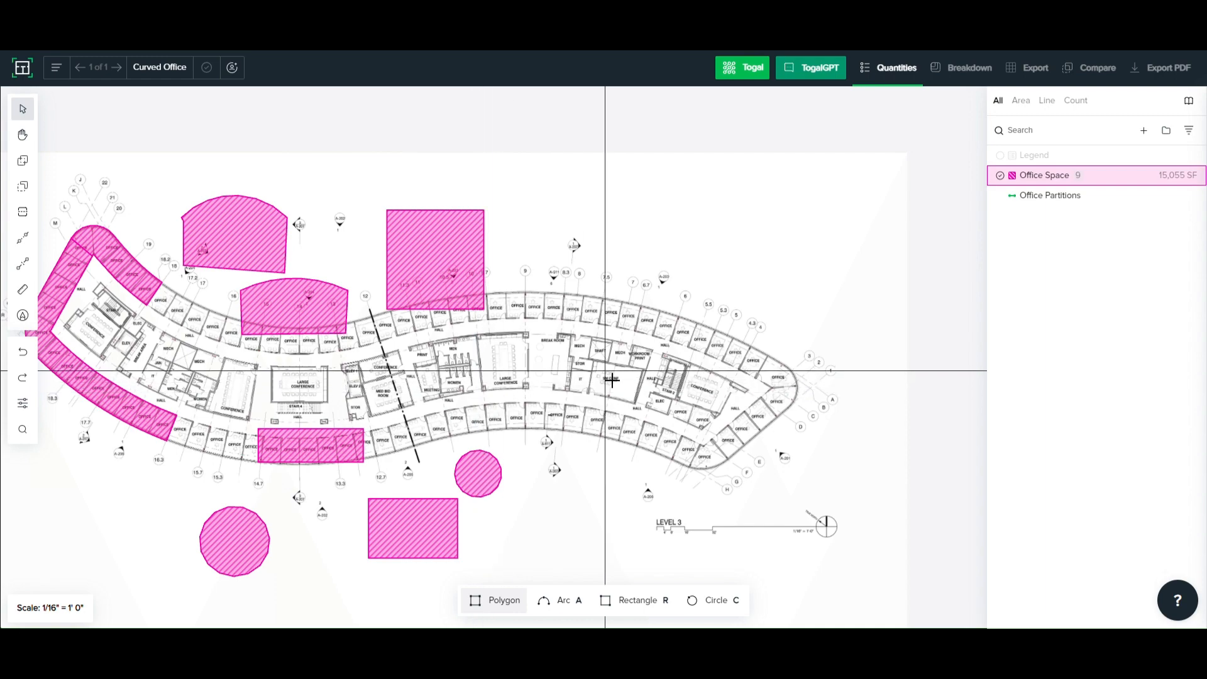
{"action": "scroll", "coordinate": [604, 369], "scroll_direction": "right", "scroll_amount": 3}
{"action": "scroll", "coordinate": [585, 349], "scroll_direction": "up", "scroll_amount": 5}
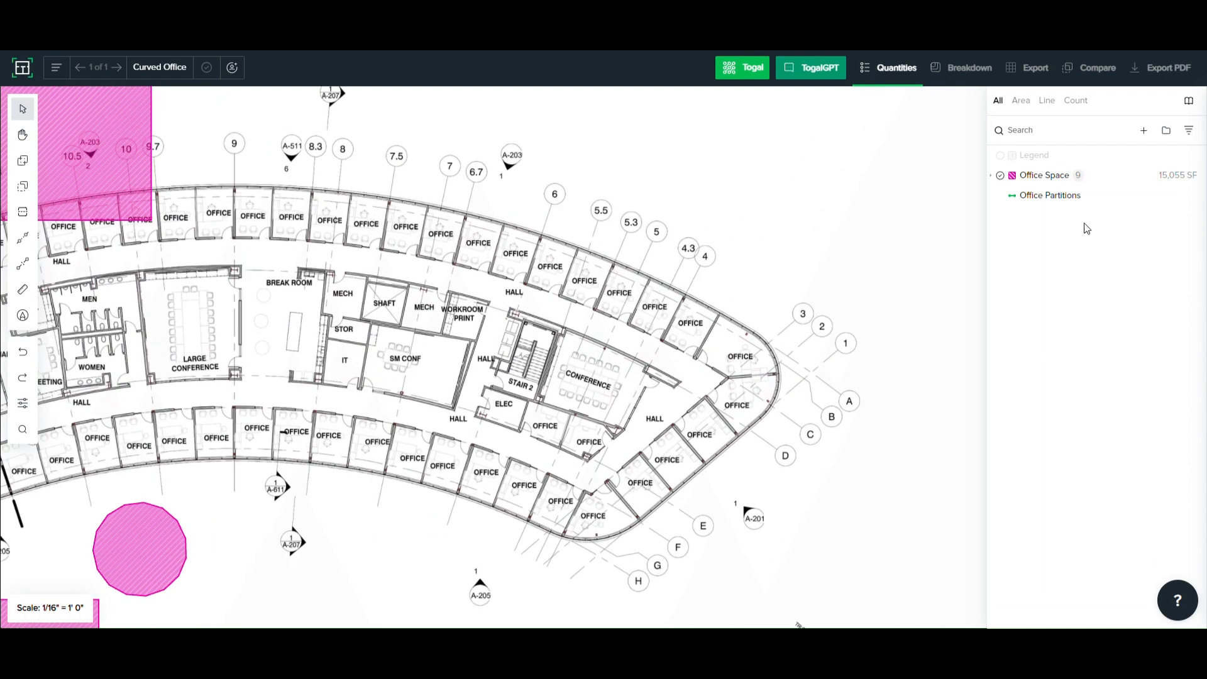
{"action": "left_click", "coordinate": [1048, 203]}
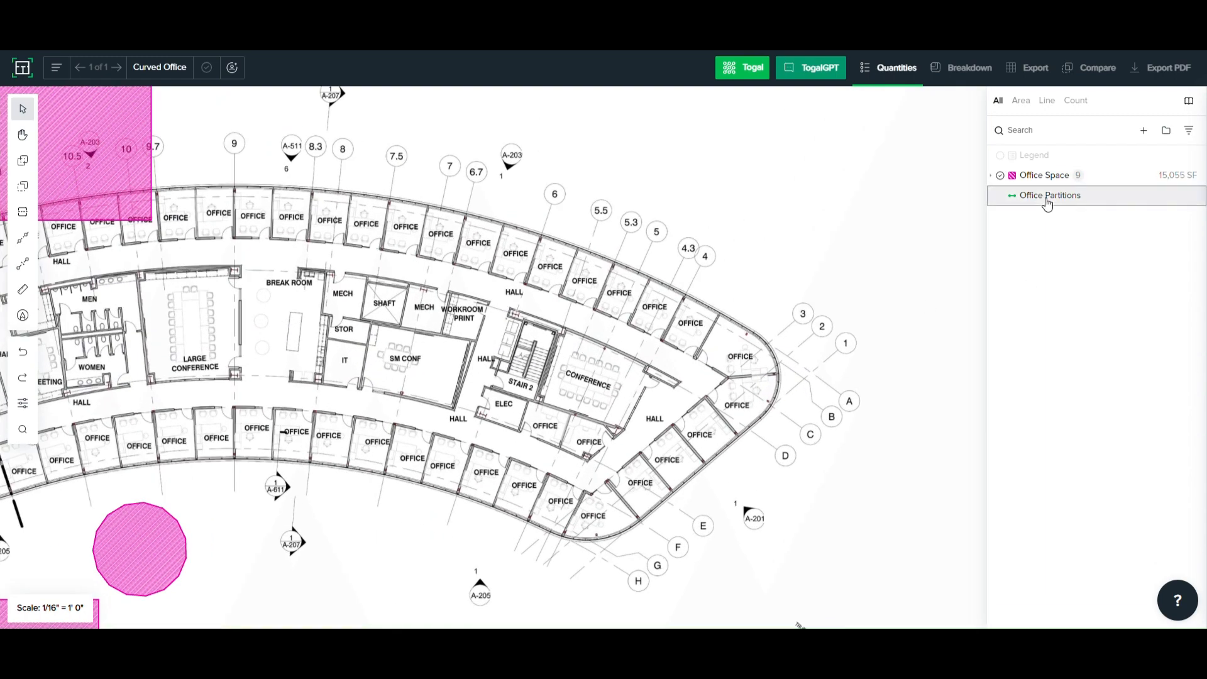
{"action": "scroll", "coordinate": [608, 478], "scroll_direction": "down", "scroll_amount": 1}
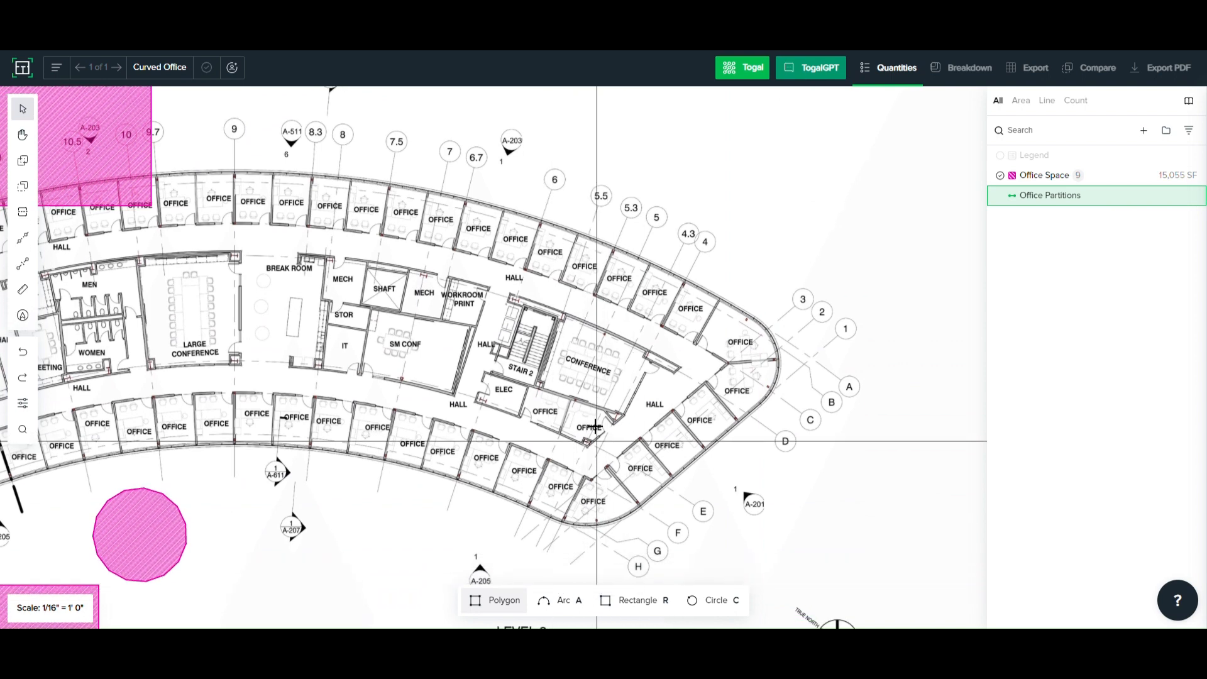
{"action": "scroll", "coordinate": [606, 250], "scroll_direction": "down", "scroll_amount": 3}
{"action": "scroll", "coordinate": [606, 291], "scroll_direction": "up", "scroll_amount": 5}
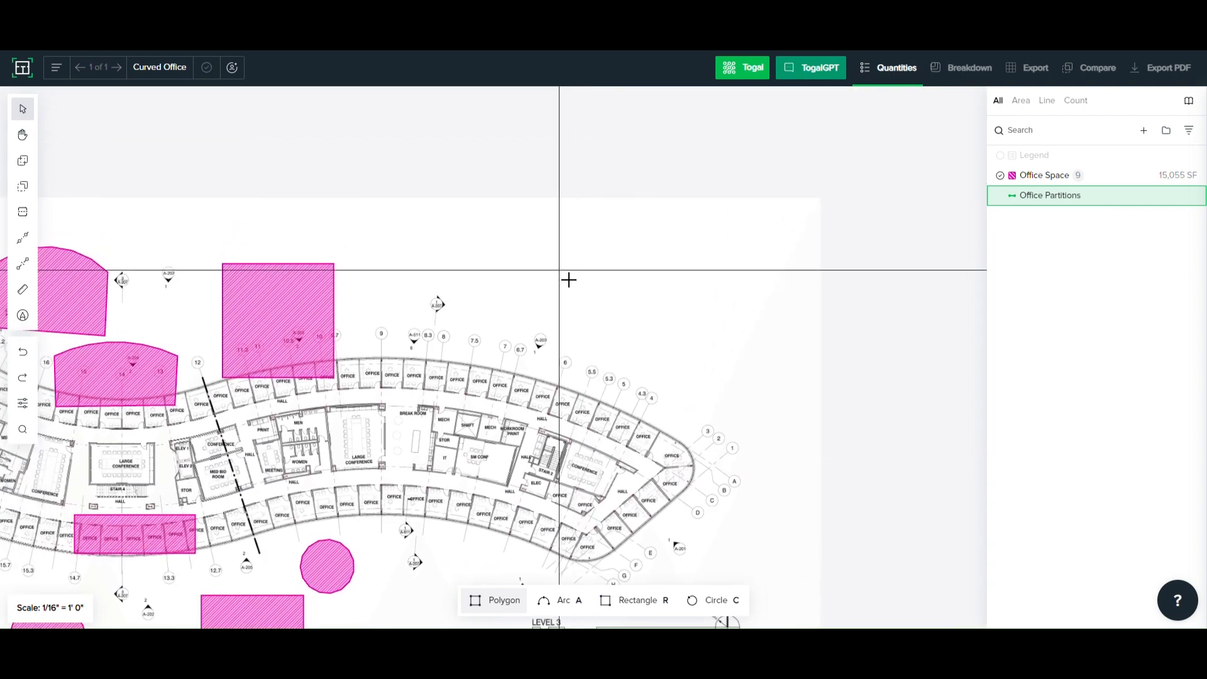
{"action": "key", "text": "c"}
{"action": "left_click", "coordinate": [549, 262]}
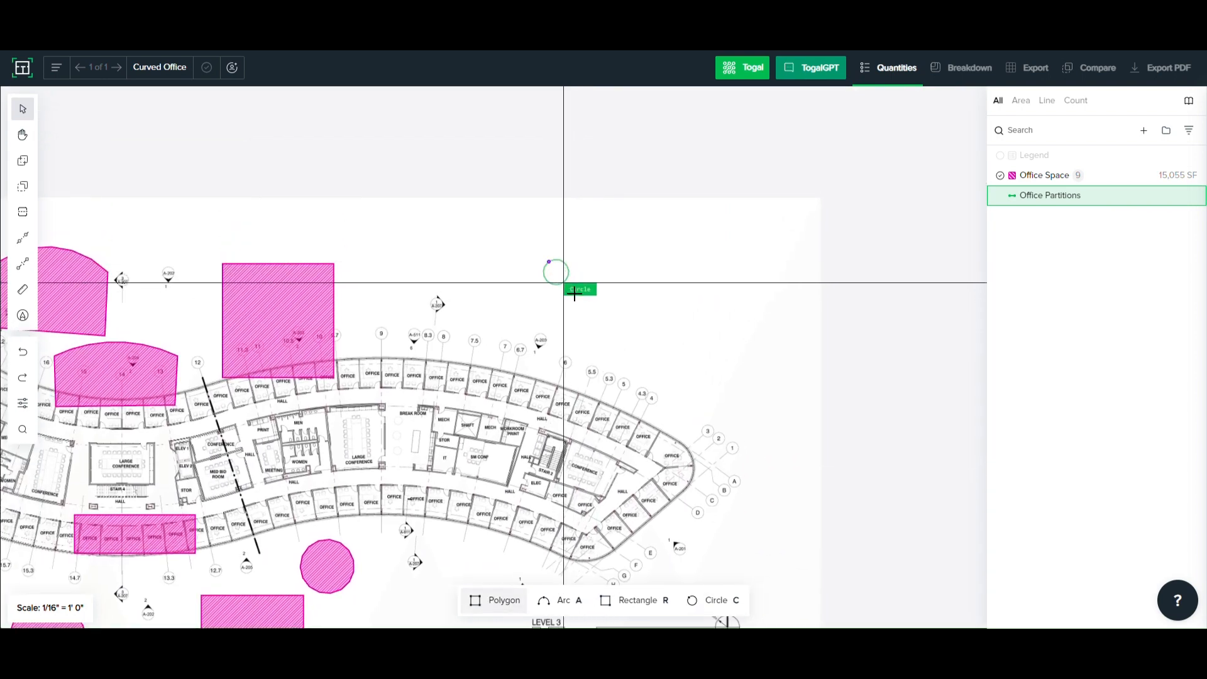
{"action": "left_click", "coordinate": [583, 304]}
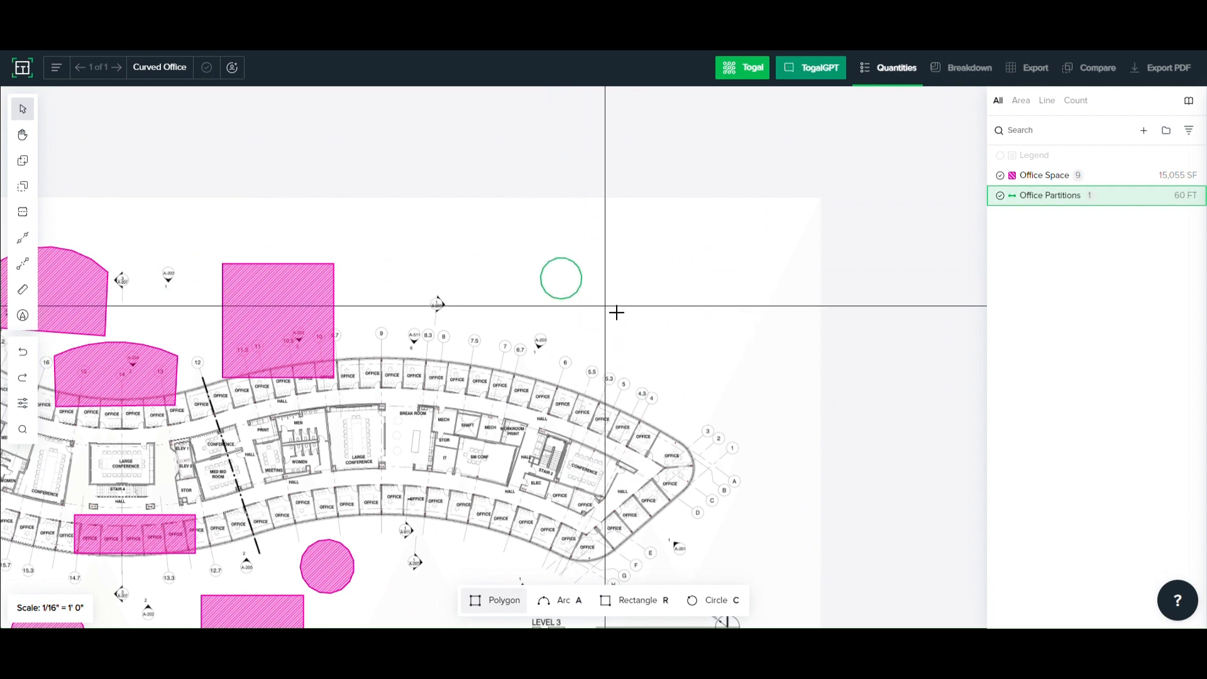
- Draw a rectangular Office Partitions line beside the green circle, in the blank space above grids 5.5 to 3
{"action": "key", "text": "r"}
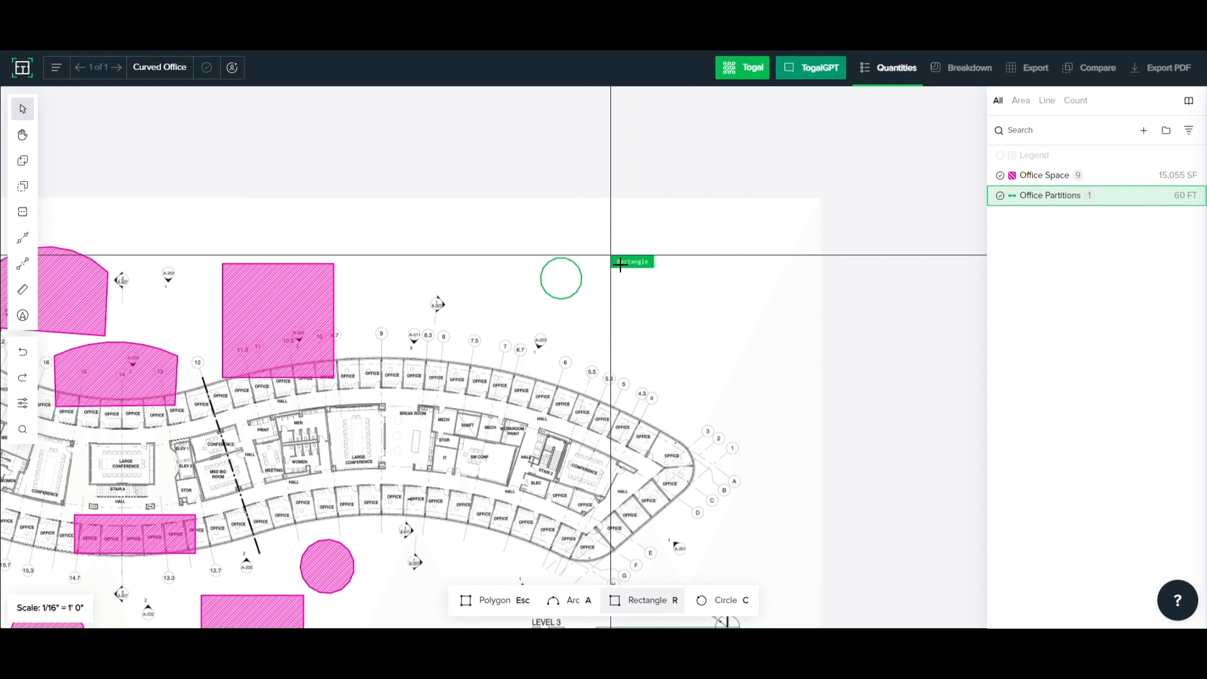
{"action": "left_click", "coordinate": [611, 255]}
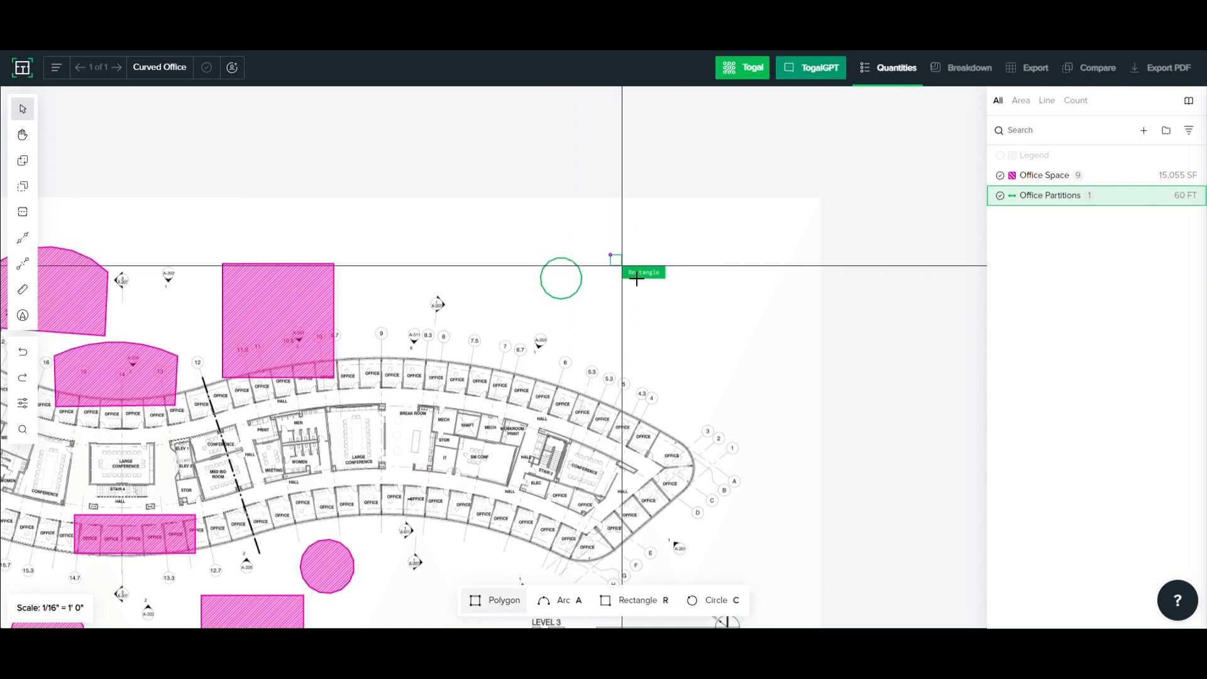
{"action": "left_click", "coordinate": [711, 313]}
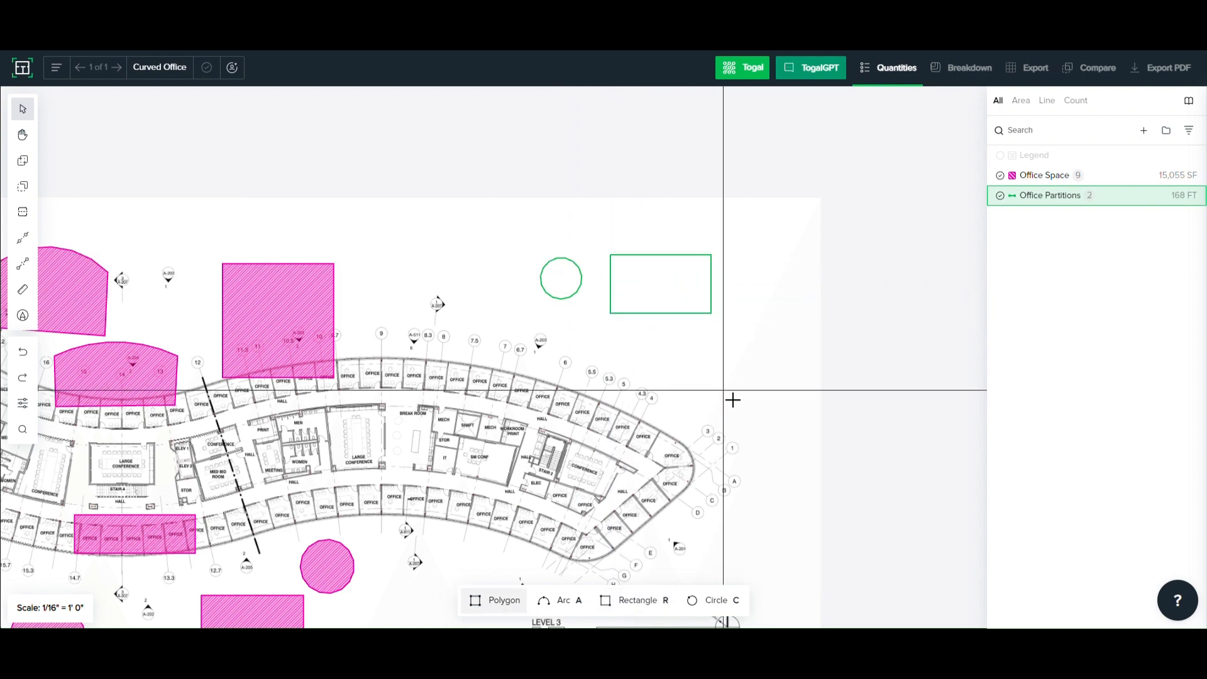
- Draw an Office Partitions arc along the rounded outer wall of the two end offices between grids 3 and C, and finish drawing partitions
{"action": "scroll", "coordinate": [642, 423], "scroll_direction": "up", "scroll_amount": 3}
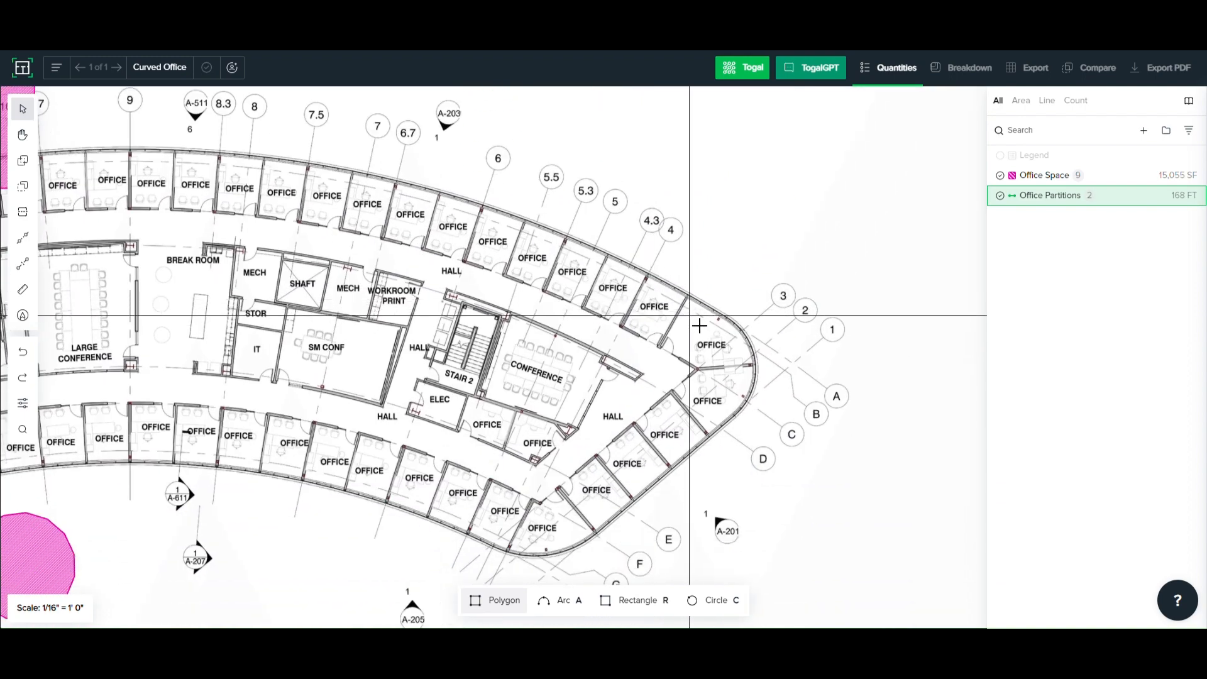
{"action": "scroll", "coordinate": [723, 328], "scroll_direction": "up", "scroll_amount": 3}
{"action": "scroll", "coordinate": [738, 327], "scroll_direction": "up", "scroll_amount": 2}
{"action": "middle_click_drag", "start_coordinate": [737, 326], "coordinate": [668, 279]}
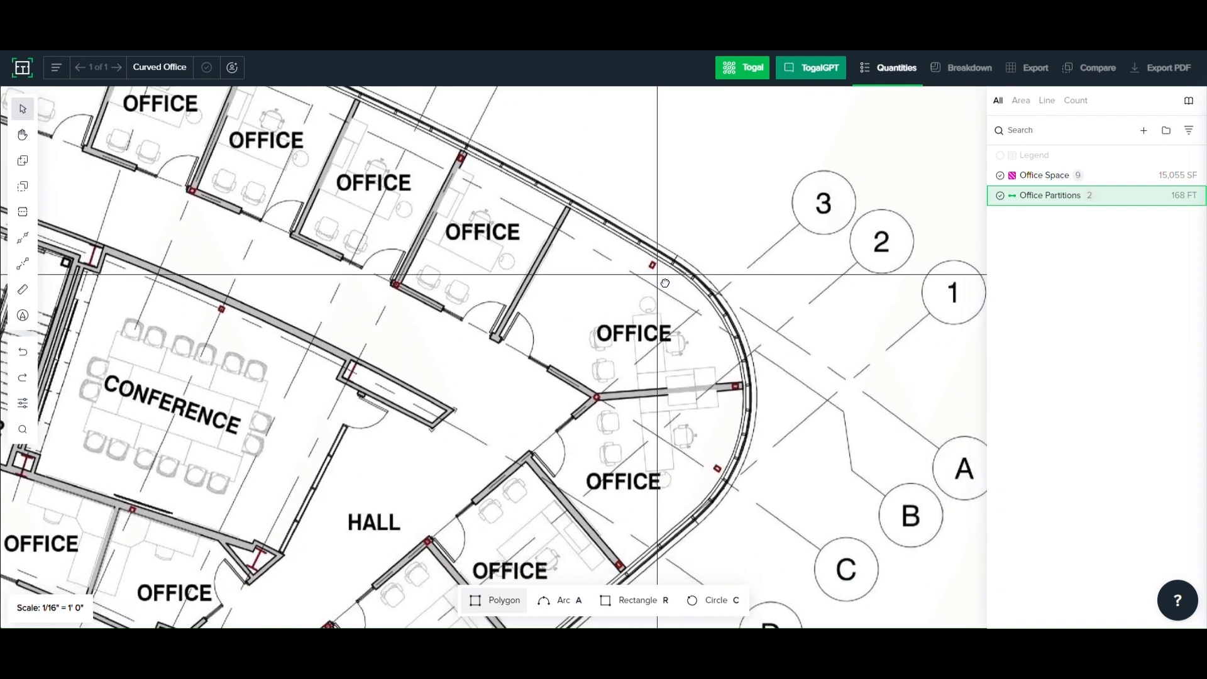
{"action": "key", "text": "a"}
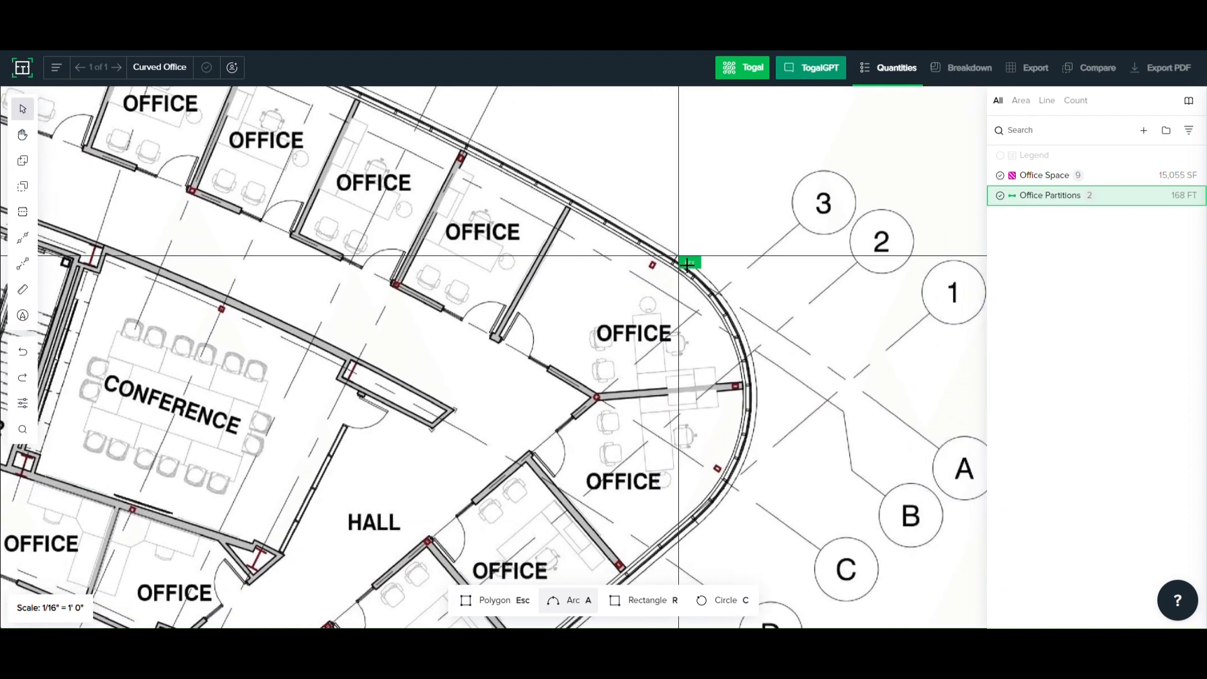
{"action": "left_click", "coordinate": [677, 256]}
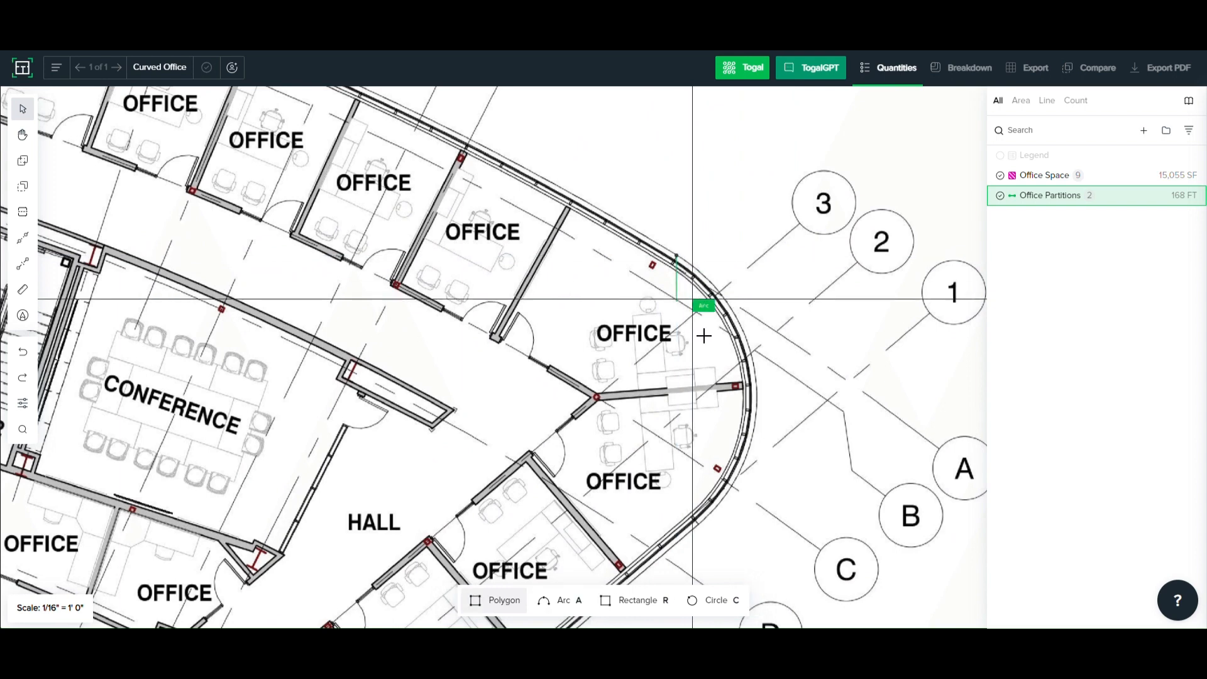
{"action": "left_click", "coordinate": [701, 525]}
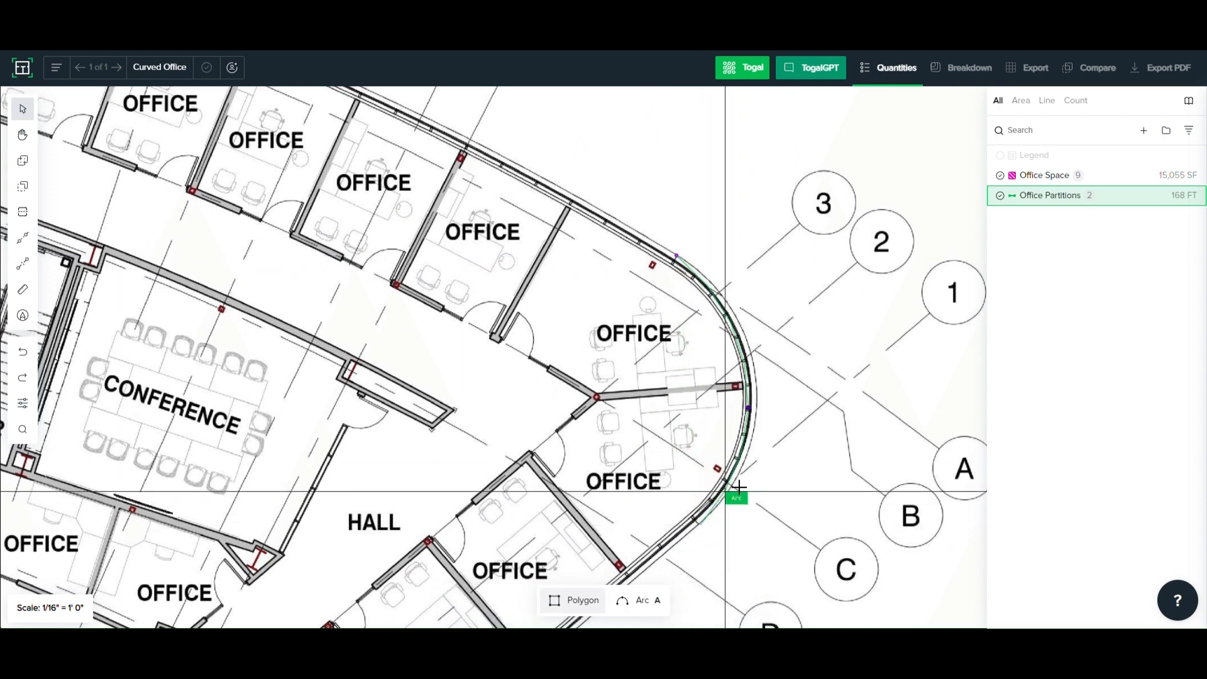
{"action": "left_click", "coordinate": [767, 385]}
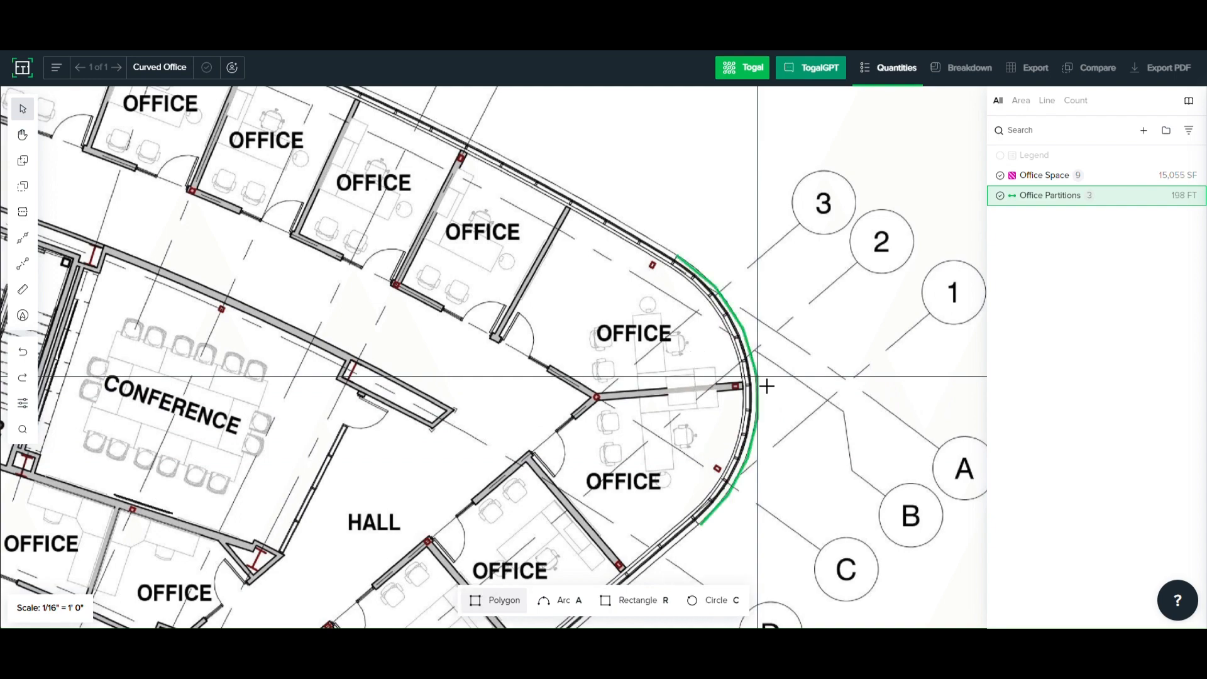
{"action": "scroll", "coordinate": [766, 383], "scroll_direction": "down", "scroll_amount": 3}
{"action": "scroll", "coordinate": [730, 364], "scroll_direction": "down", "scroll_amount": 5}
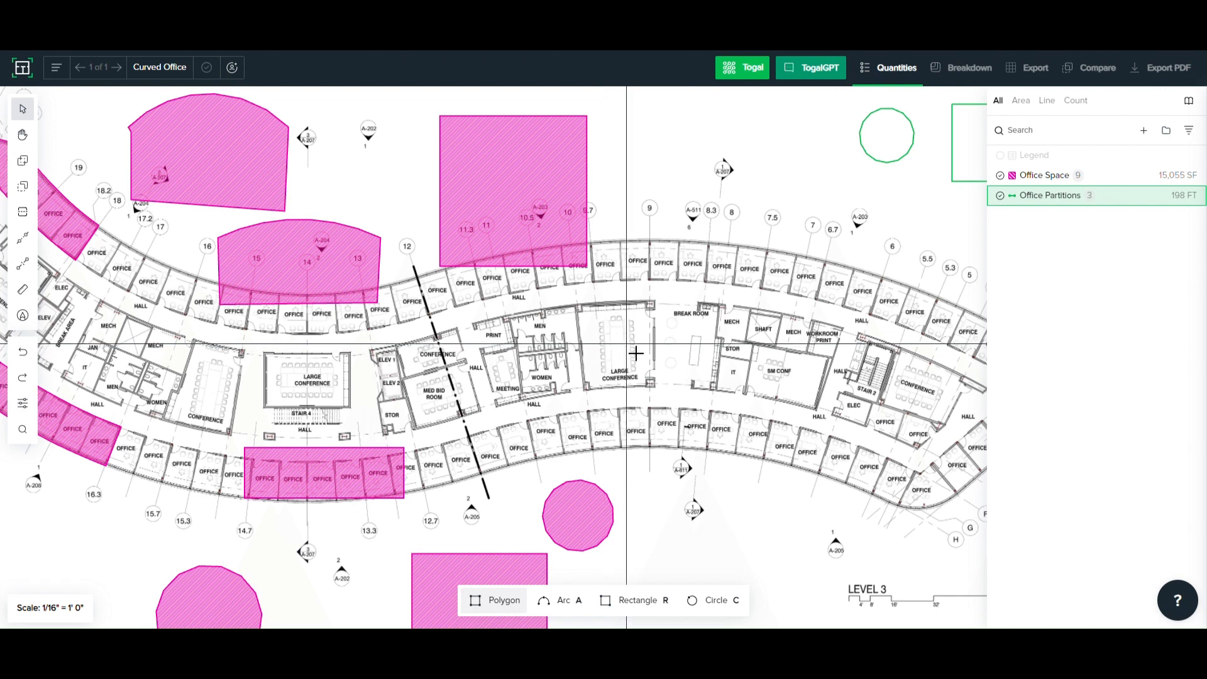
{"action": "key", "text": "Escape"}
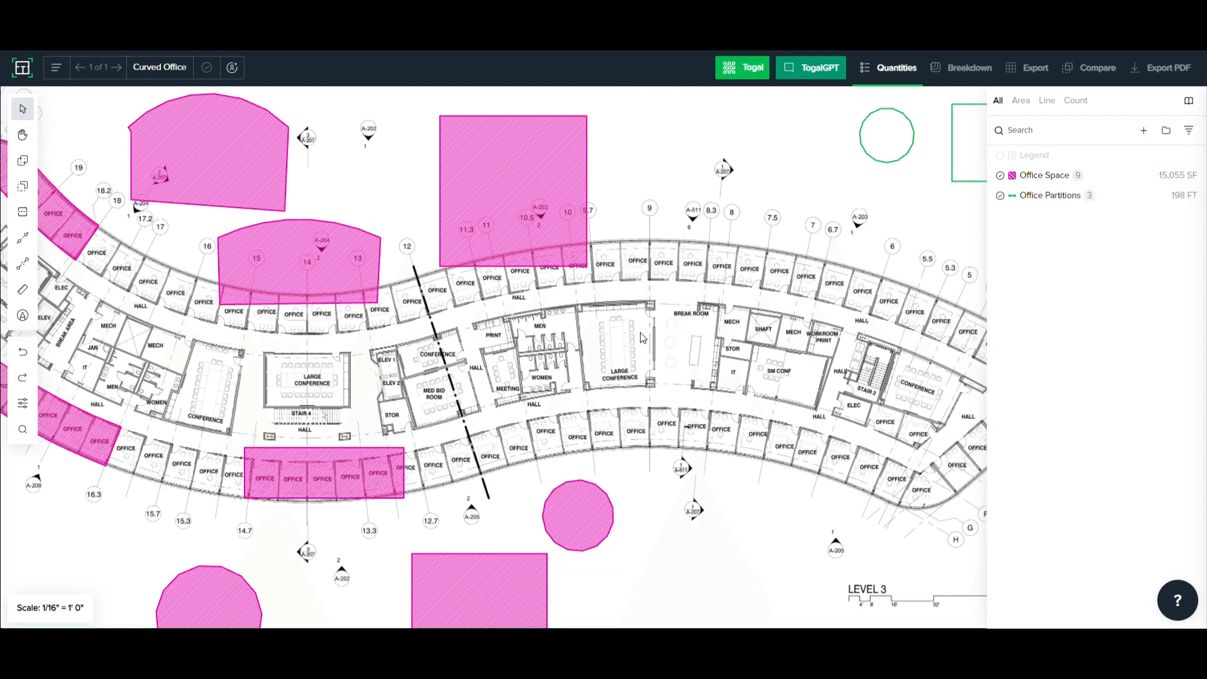
- Cut a rectangular hole and a circular hole below it out of the large Office Space rectangle above grids 11.3 to 10
{"action": "left_click", "coordinate": [25, 186]}
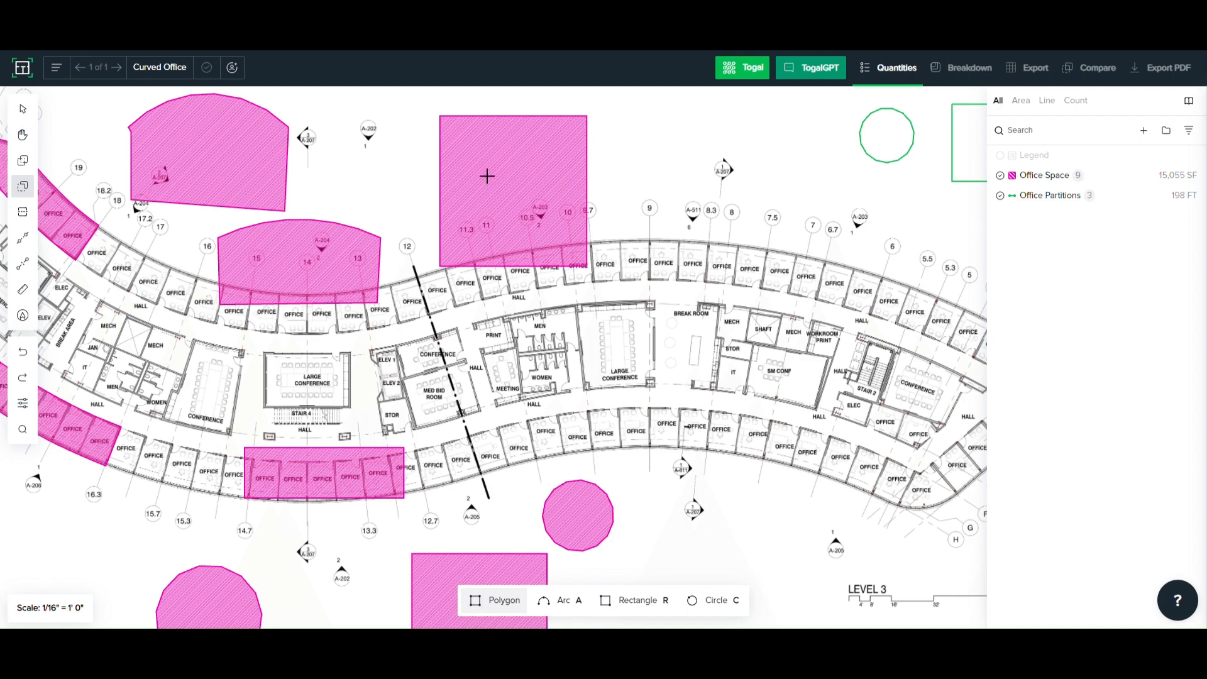
{"action": "scroll", "coordinate": [472, 149], "scroll_direction": "up", "scroll_amount": 1}
{"action": "scroll", "coordinate": [471, 149], "scroll_direction": "up", "scroll_amount": 1}
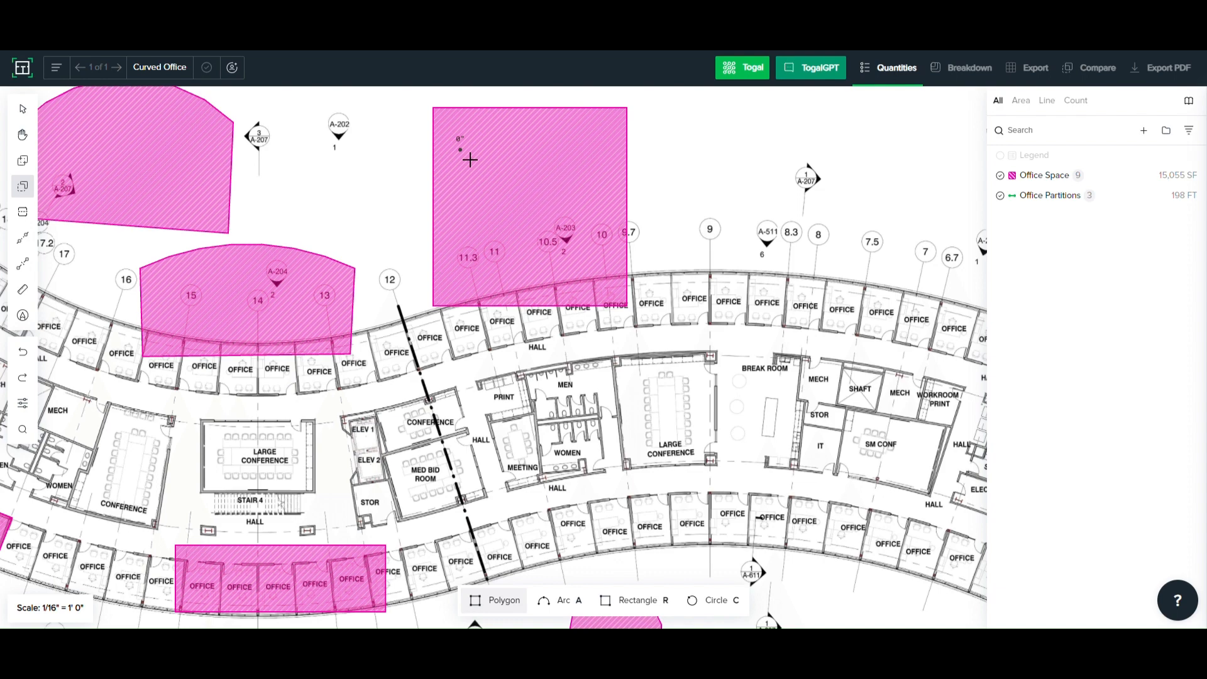
{"action": "key", "text": "r"}
{"action": "mouse_move", "coordinate": [470, 160]}
{"action": "left_mouse_down"}
{"action": "mouse_move", "coordinate": [483, 175]}
{"action": "mouse_move", "coordinate": [576, 199]}
{"action": "left_mouse_up"}
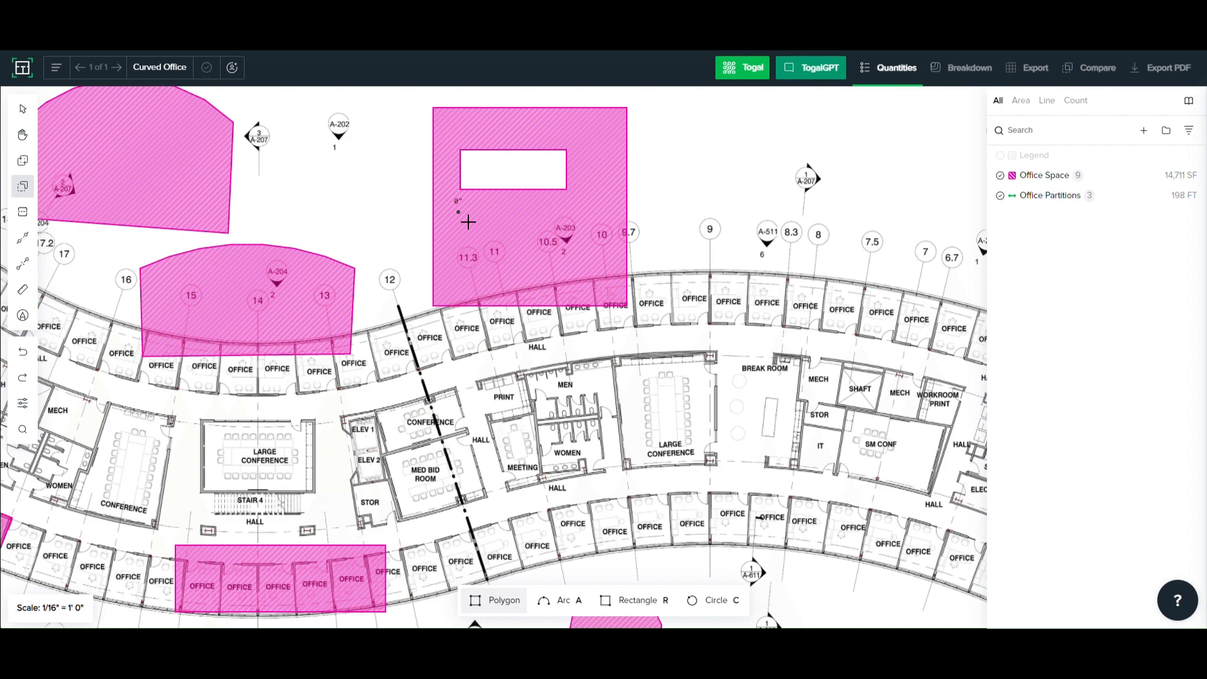
{"action": "key", "text": "c"}
{"action": "left_click_drag", "start_coordinate": [454, 211], "coordinate": [607, 275]}
- Cut an arched-top hole out of the large Office Space rectangle around grid 10.5, beside the circular hole
{"action": "key", "text": "a"}
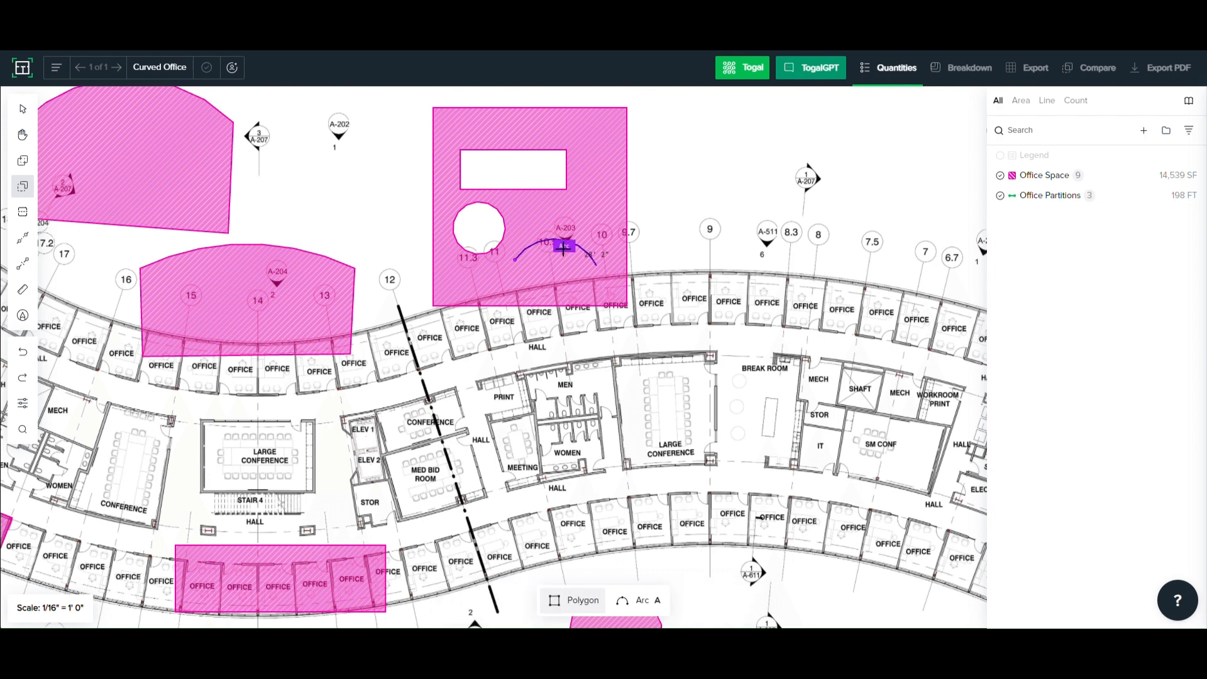
{"action": "left_click", "coordinate": [571, 246]}
{"action": "left_click", "coordinate": [608, 303]}
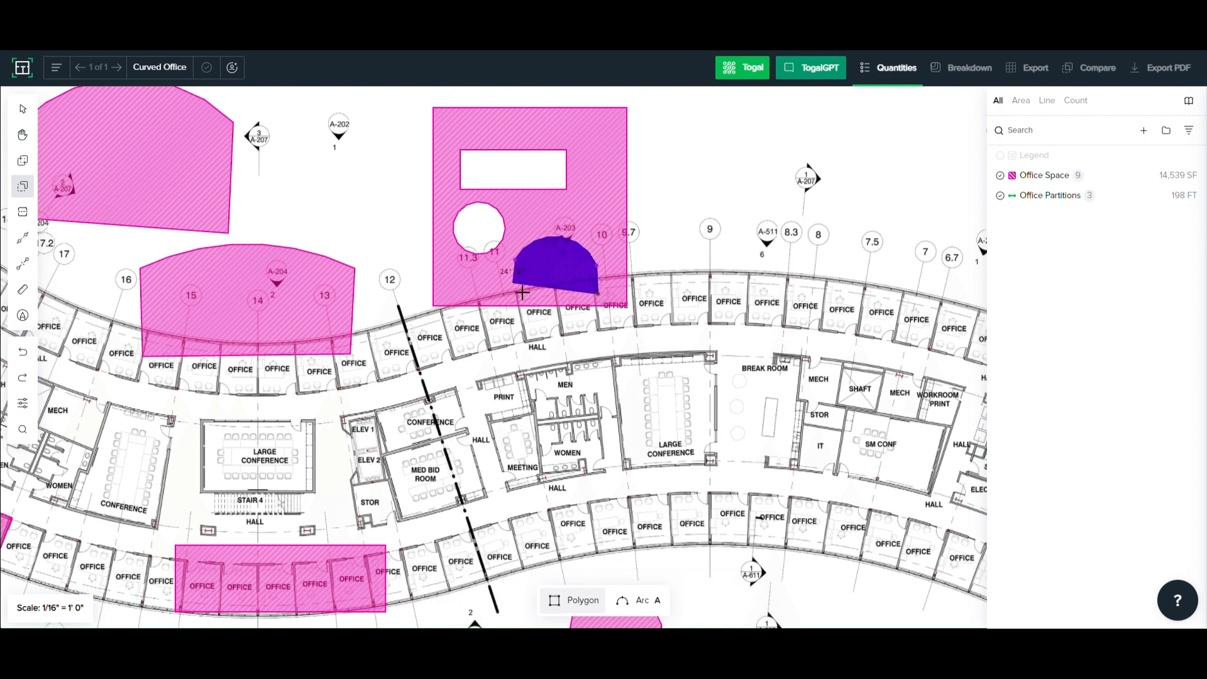
{"action": "left_click", "coordinate": [521, 293]}
{"action": "left_click", "coordinate": [526, 270]}
{"action": "key", "text": "Escape"}
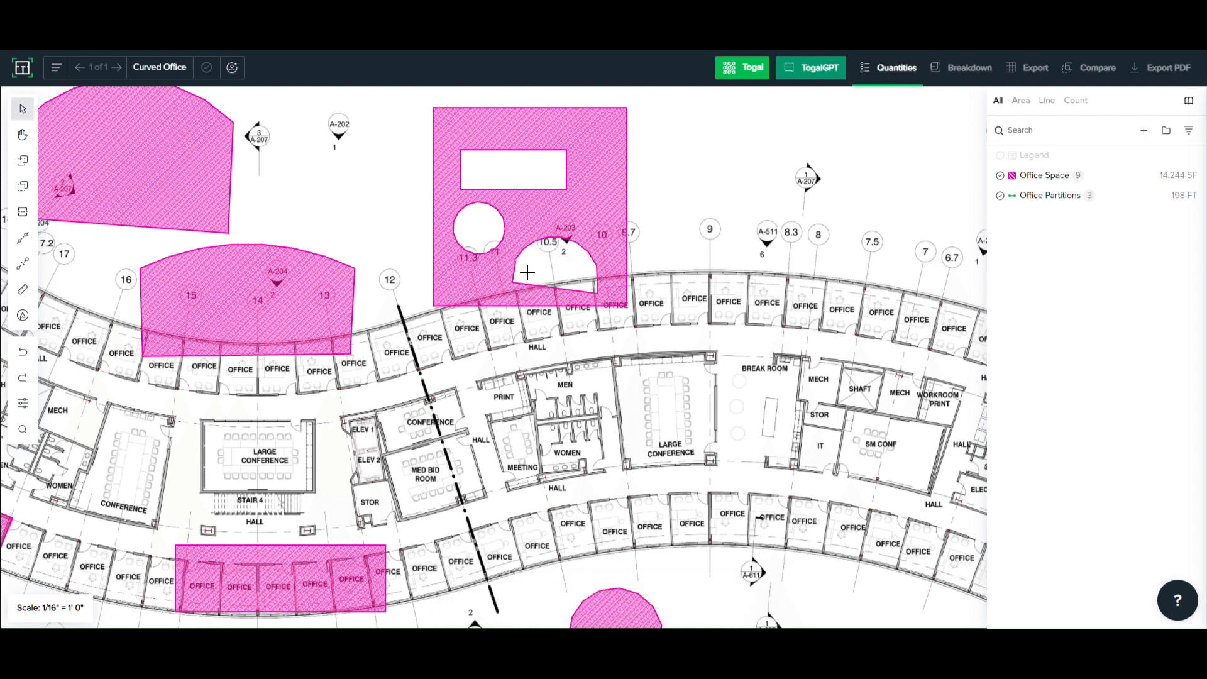
- Review the actions available for the rectangular cutout, including Create and fill hole, and dismiss them without applying any
{"action": "left_click", "coordinate": [506, 186]}
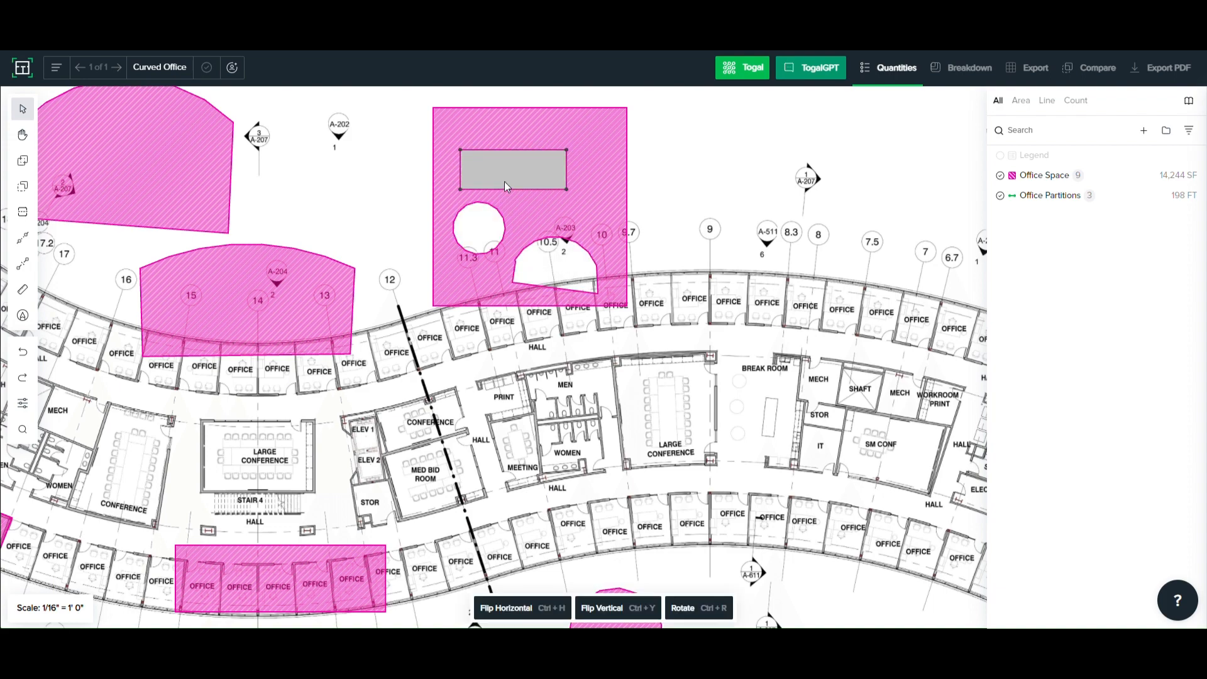
{"action": "right_click", "coordinate": [505, 183]}
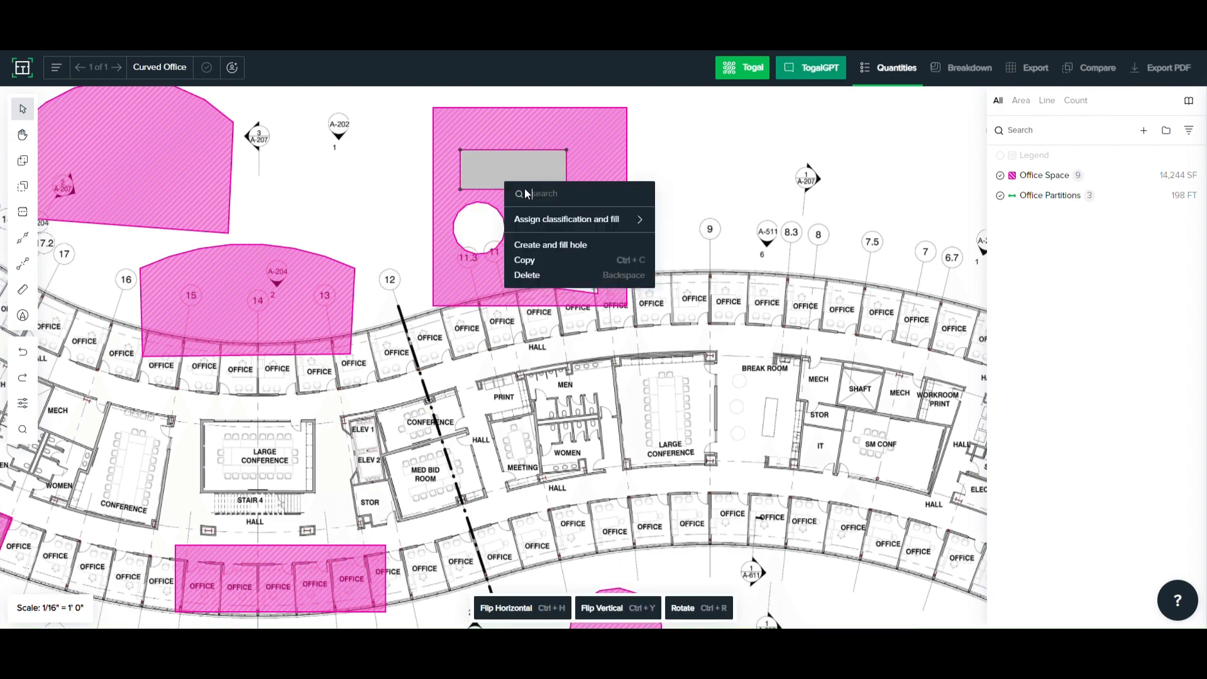
{"action": "left_click", "coordinate": [579, 144]}
{"action": "left_click", "coordinate": [660, 199]}
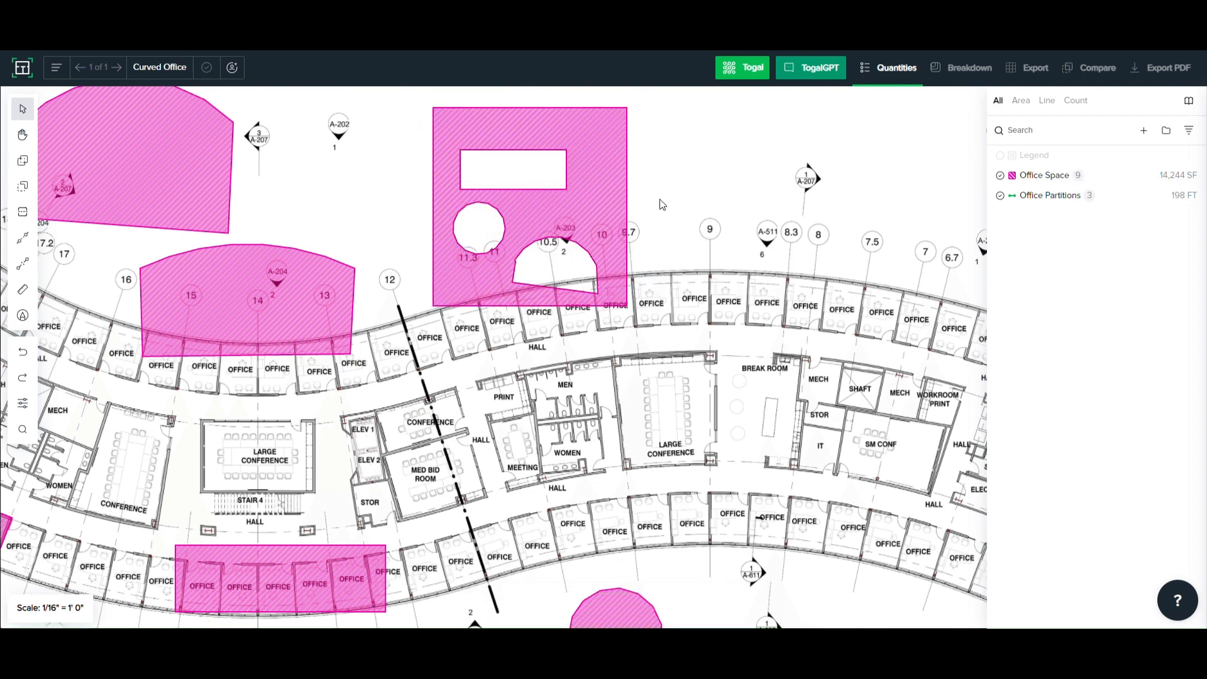